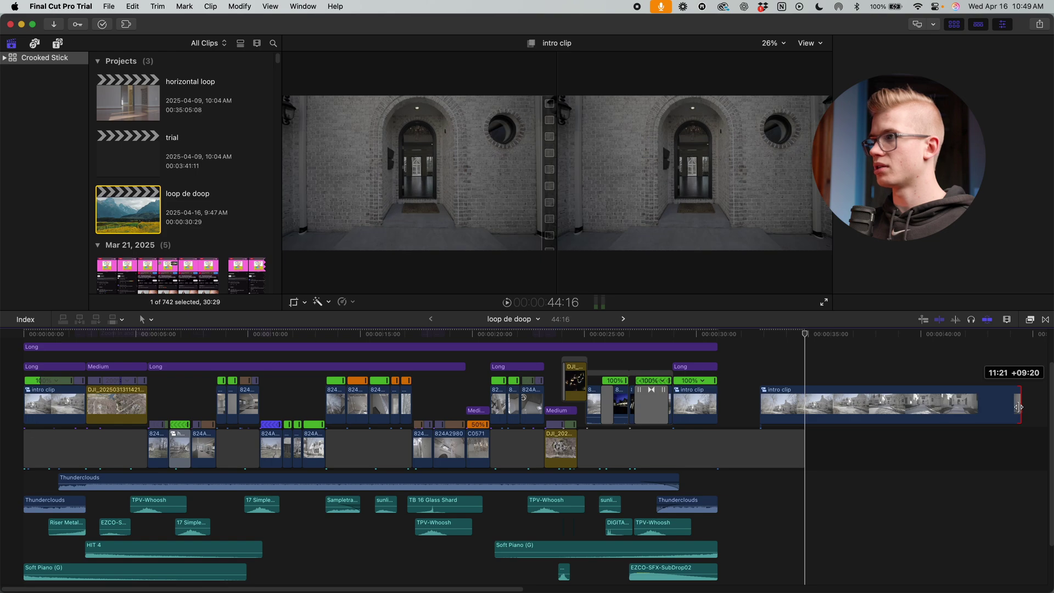
# Extend the end of the gap in the primary storyline to line up with the end of the long intro clip.
pyautogui.moveTo(803, 453); pyautogui.dragTo(1012, 447)
pyautogui.hscroll(5, 785, 431)
pyautogui.press('super+equal')
pyautogui.press('super+equal')
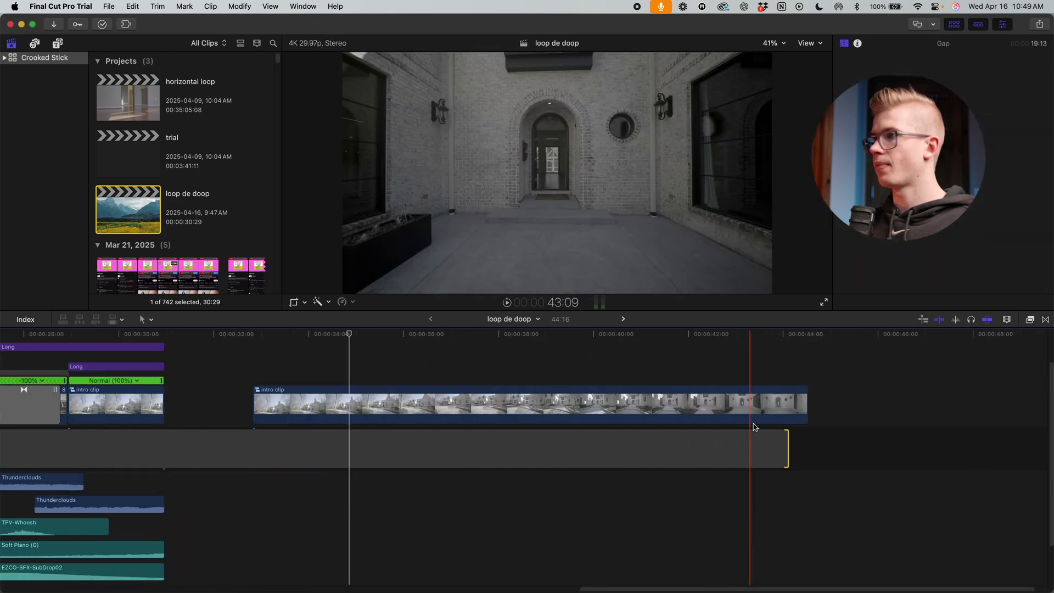
pyautogui.moveTo(785, 449); pyautogui.dragTo(806, 449)
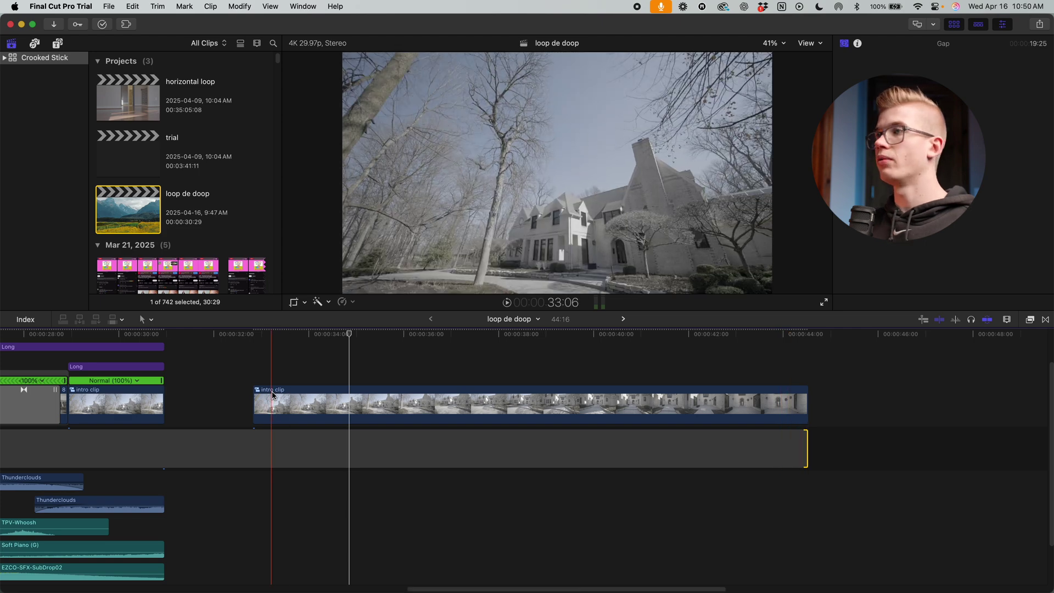
# Split the long intro clip 1 second 29 frames from its start and slide the remaining part away from it.
pyautogui.press('Up')
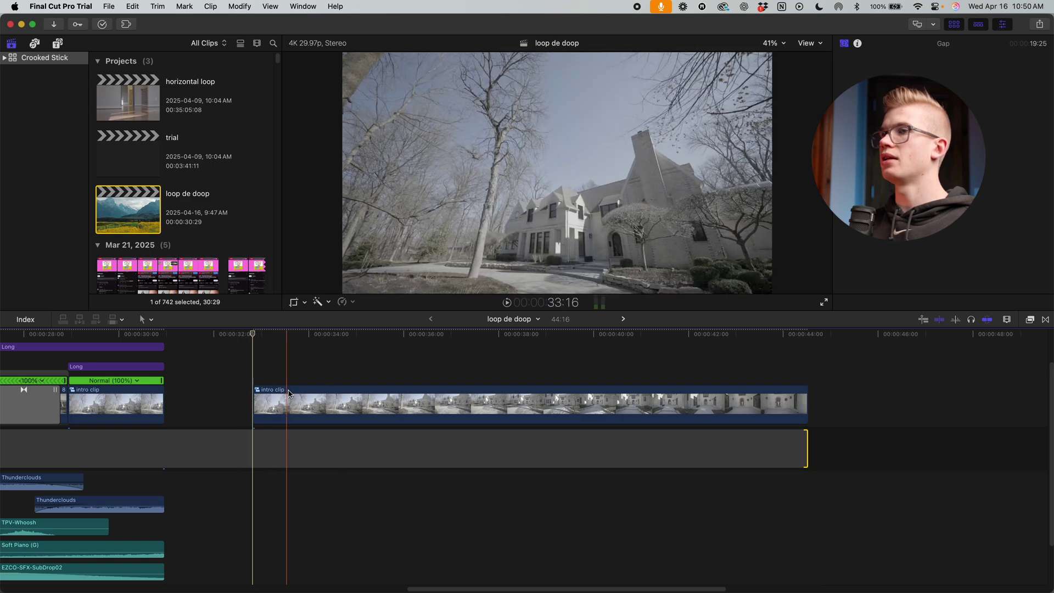
pyautogui.click(362, 400)
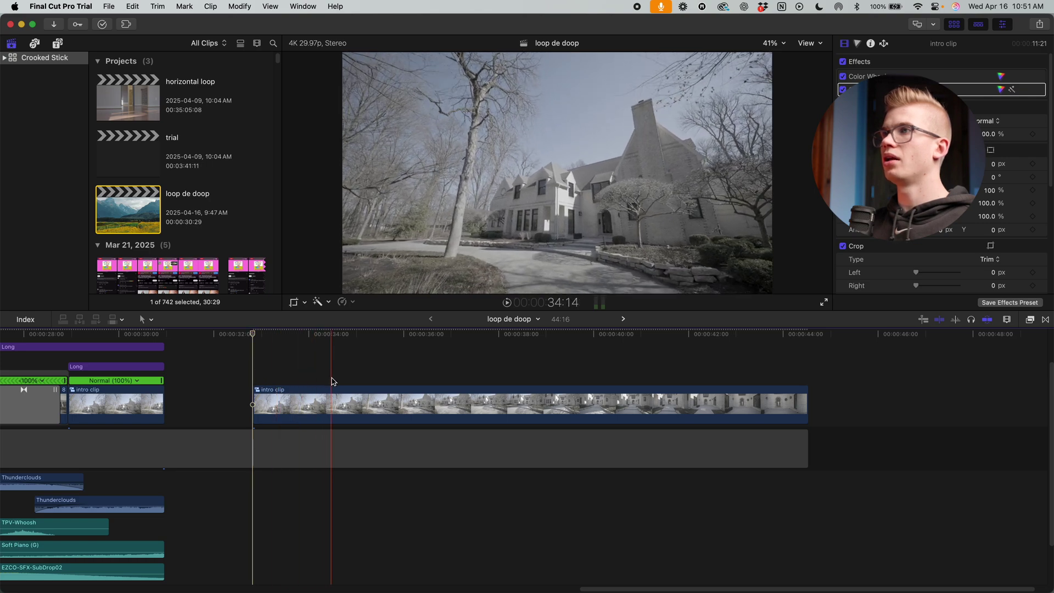
pyautogui.click(347, 391)
pyautogui.press('super+b')
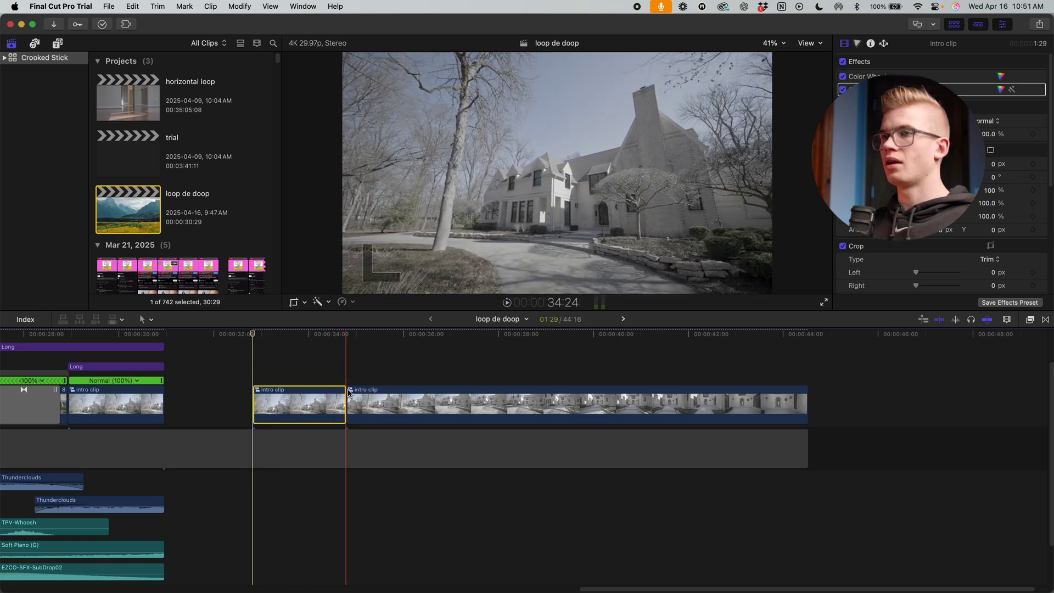
pyautogui.moveTo(352, 400); pyautogui.dragTo(385, 400)
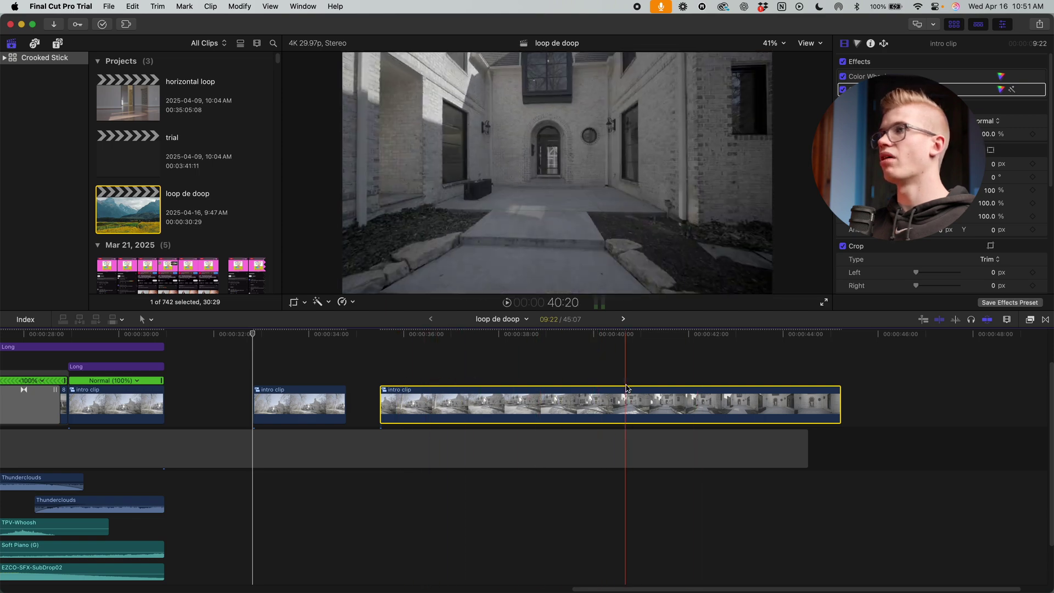
# Swap the two intro clip pieces so the longer one comes first and the short opening piece follows it.
pyautogui.hscroll(5, 496, 411)
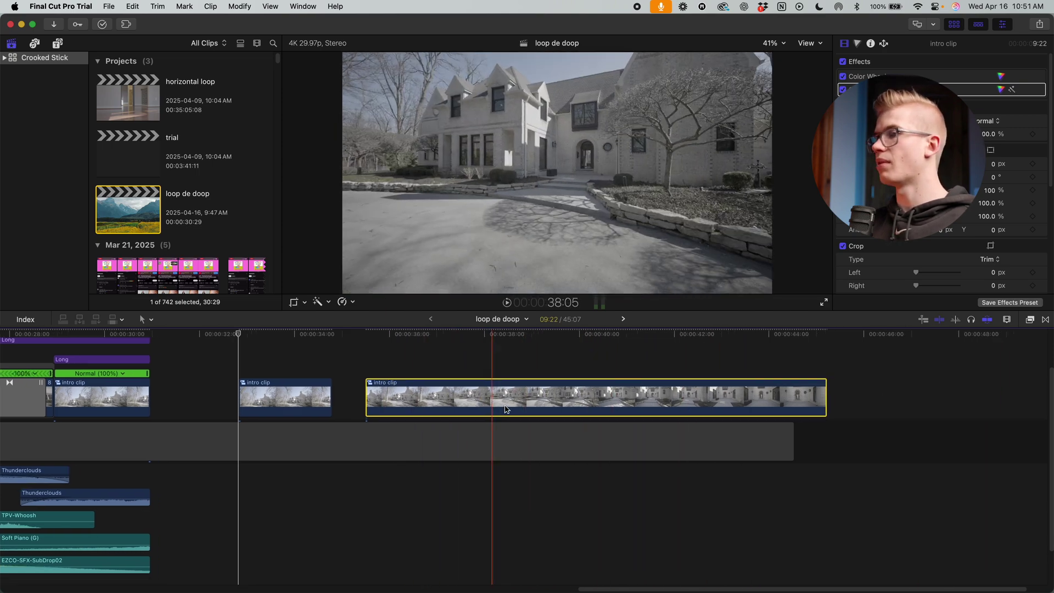
pyautogui.moveTo(357, 399)
pyautogui.mouseDown()
pyautogui.moveTo(281, 399)
pyautogui.moveTo(357, 399)
pyautogui.moveTo(340, 399)
pyautogui.mouseUp()
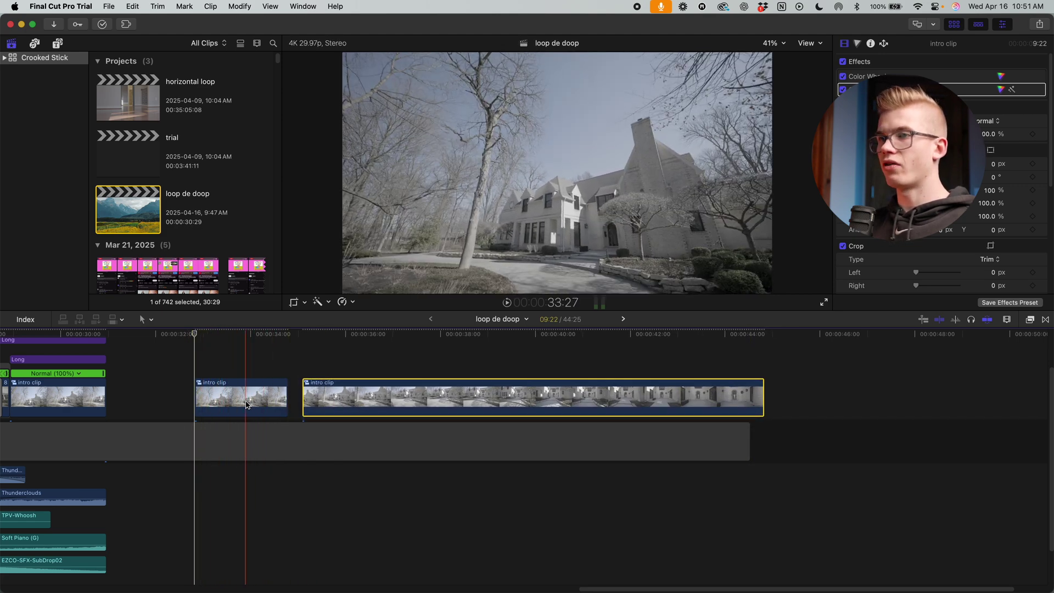
pyautogui.moveTo(263, 394); pyautogui.dragTo(879, 382)
pyautogui.moveTo(632, 390); pyautogui.dragTo(419, 387)
pyautogui.moveTo(783, 396); pyautogui.dragTo(699, 405)
pyautogui.moveTo(454, 359); pyautogui.dragTo(503, 366)
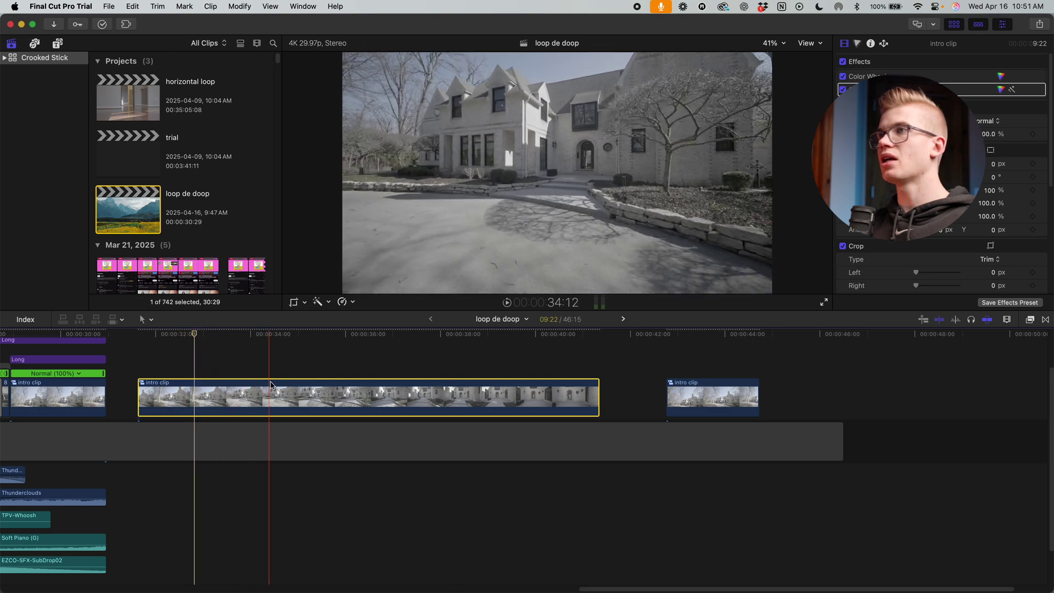
# Trim the end of the gap to the end of the short intro clip piece at 44:22.
pyautogui.hscroll(1, 607, 371)
pyautogui.hscroll(3, 607, 371)
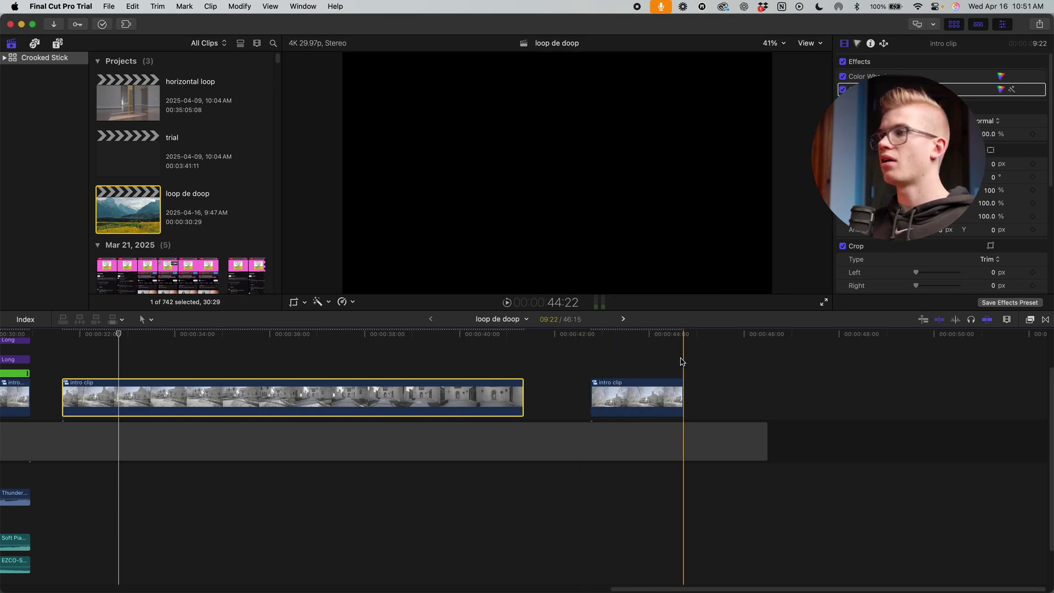
pyautogui.click(685, 439)
pyautogui.hotkey('alt', ']')
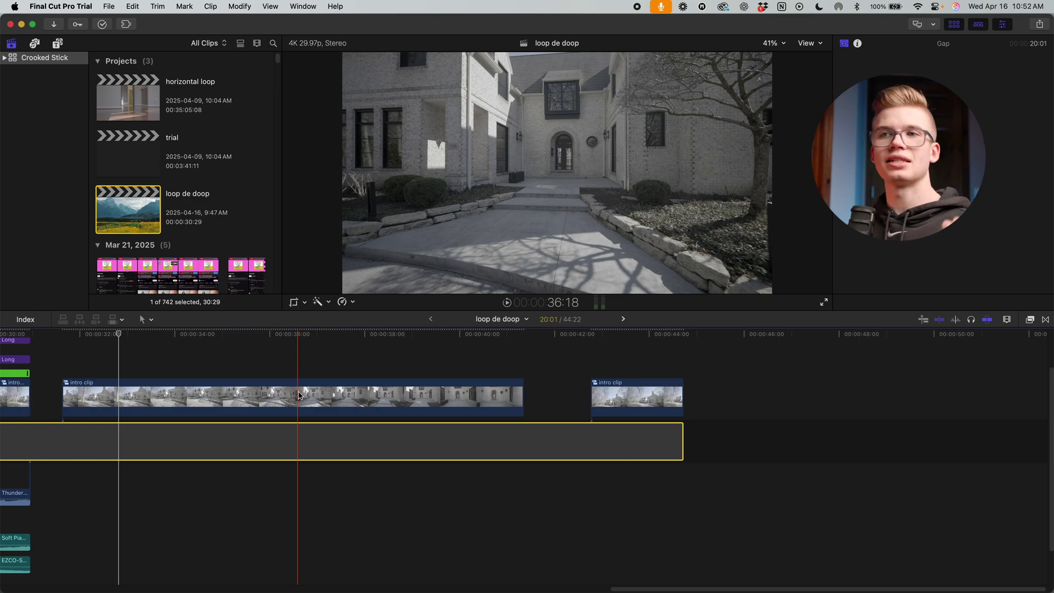
# Delete both intro clip pieces past the end of the edit and restore the gap to the edit's end.
pyautogui.moveTo(330, 354); pyautogui.dragTo(640, 438)
pyautogui.press('Delete')
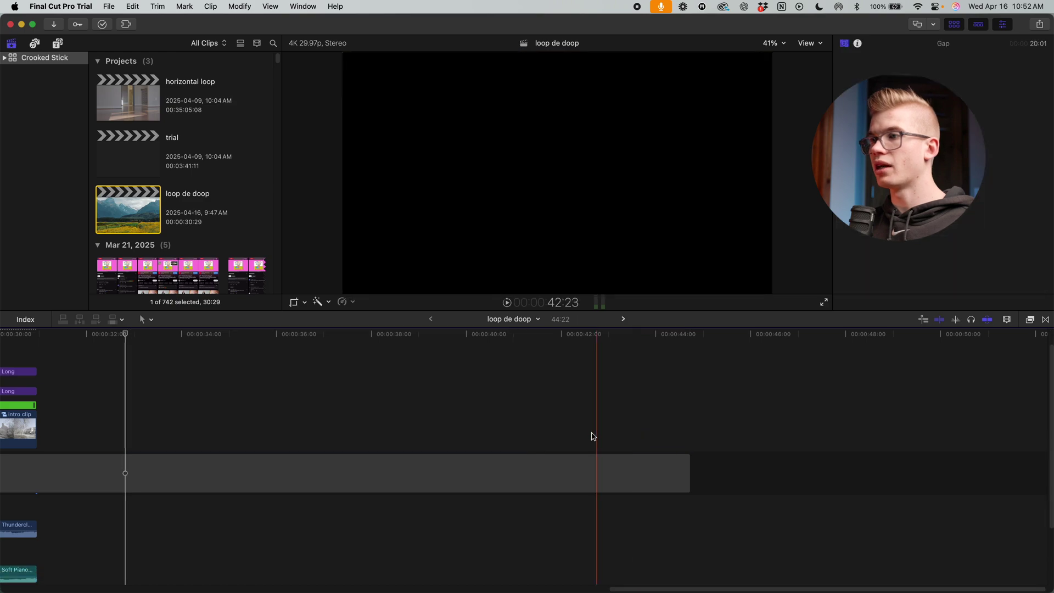
pyautogui.press('super+z')
# Play the opening and the ending of the edit to check how the last intro clip loops into the first.
pyautogui.press('space')
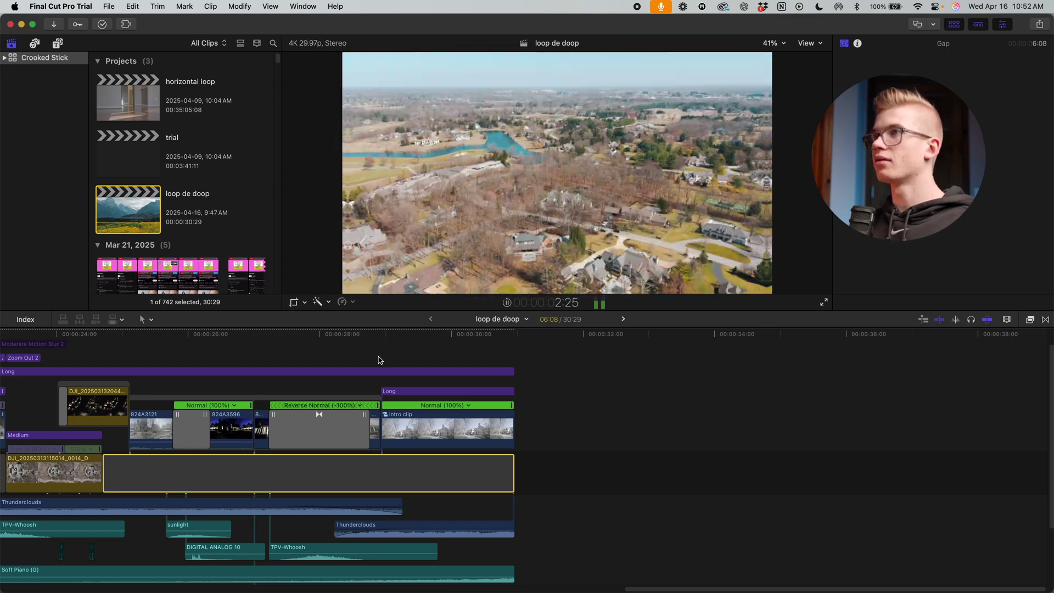
pyautogui.press('space')
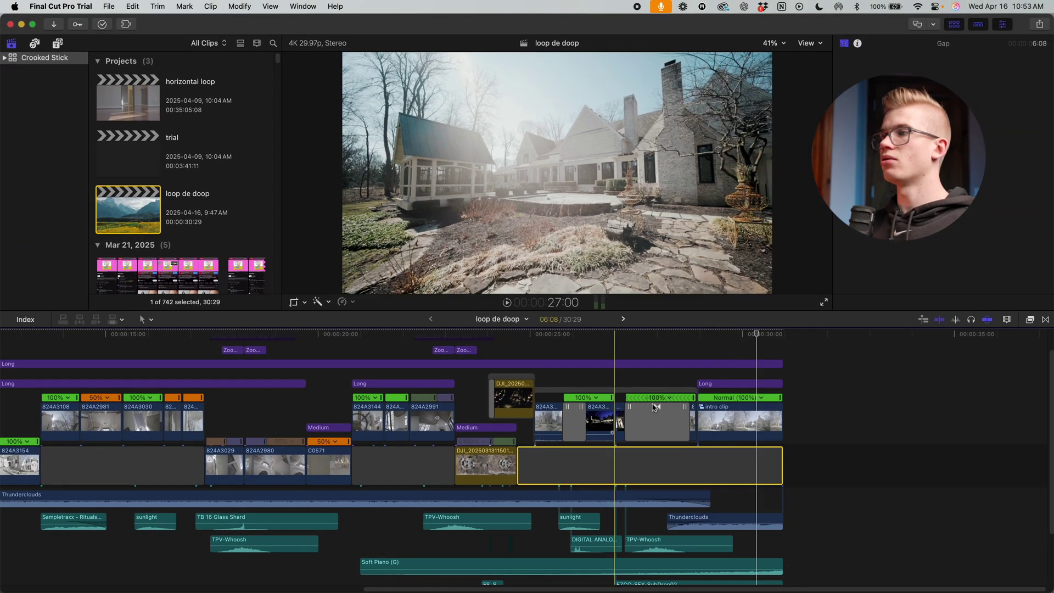
pyautogui.press('space')
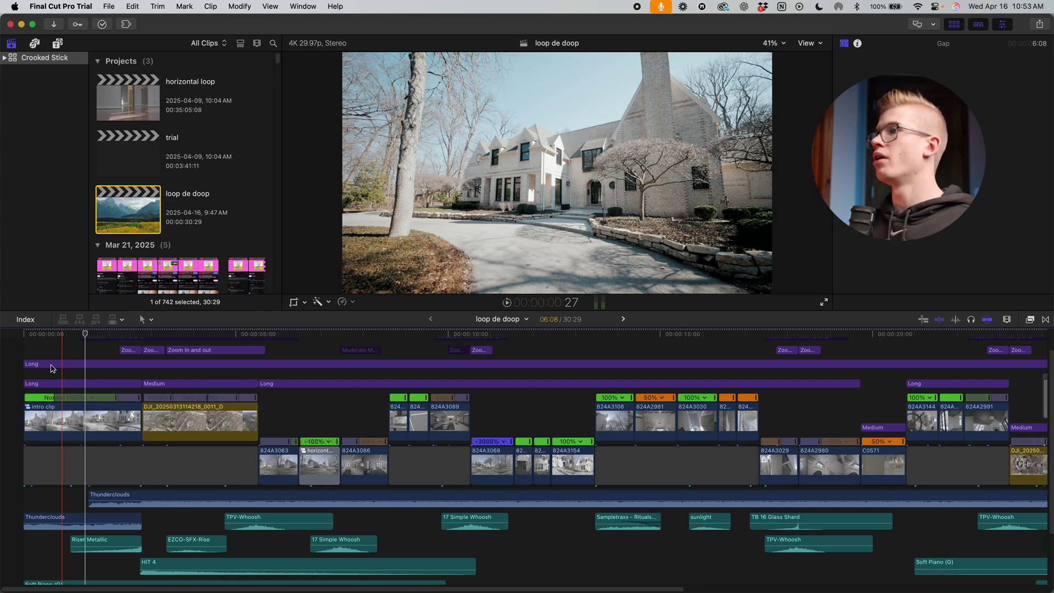
pyautogui.hscroll(10, 571, 367)
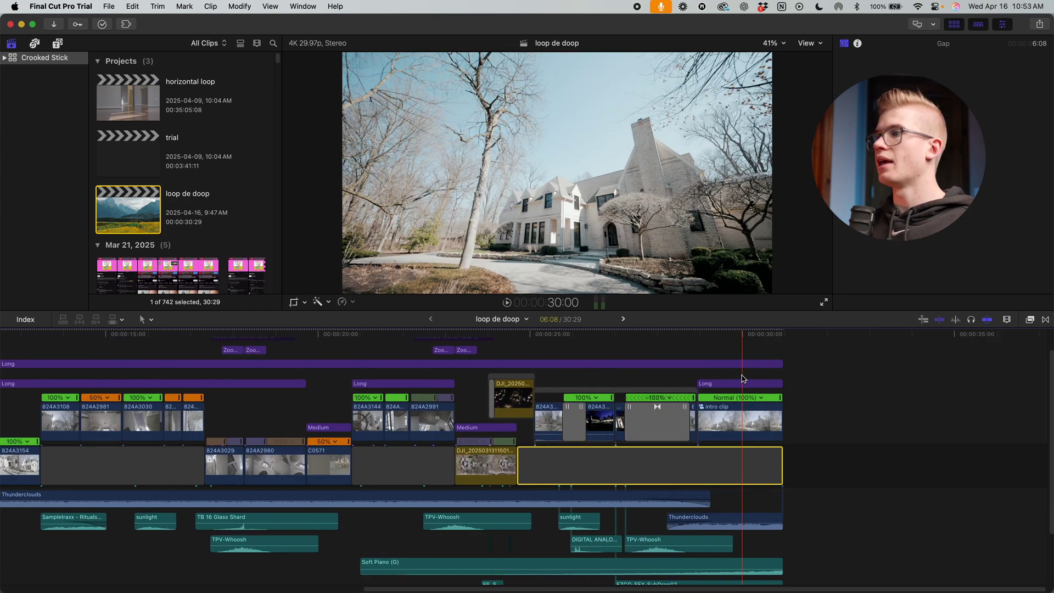
pyautogui.scroll(1, 703, 375)
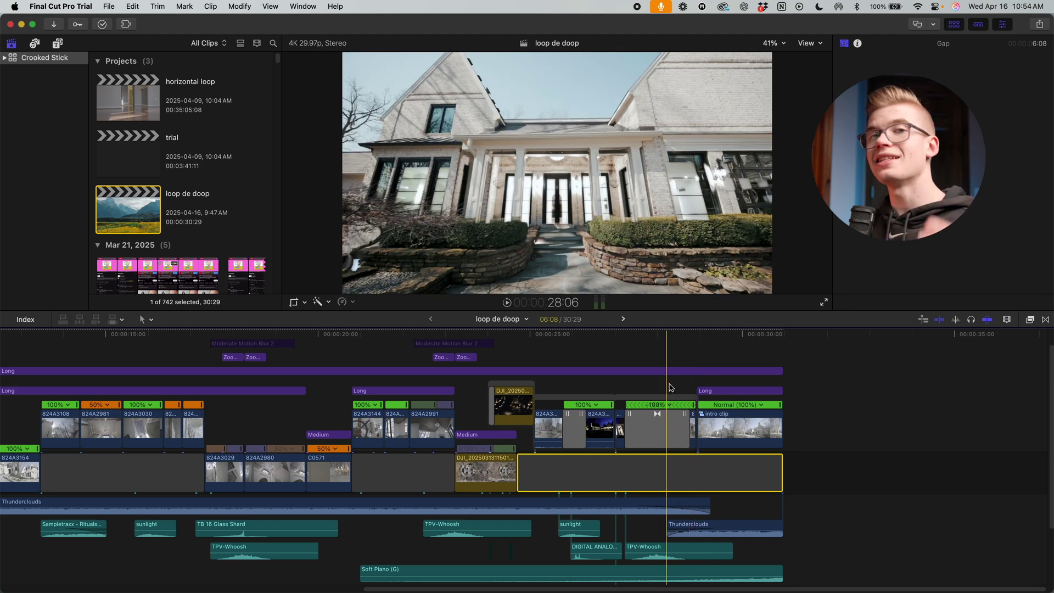
pyautogui.press('space')
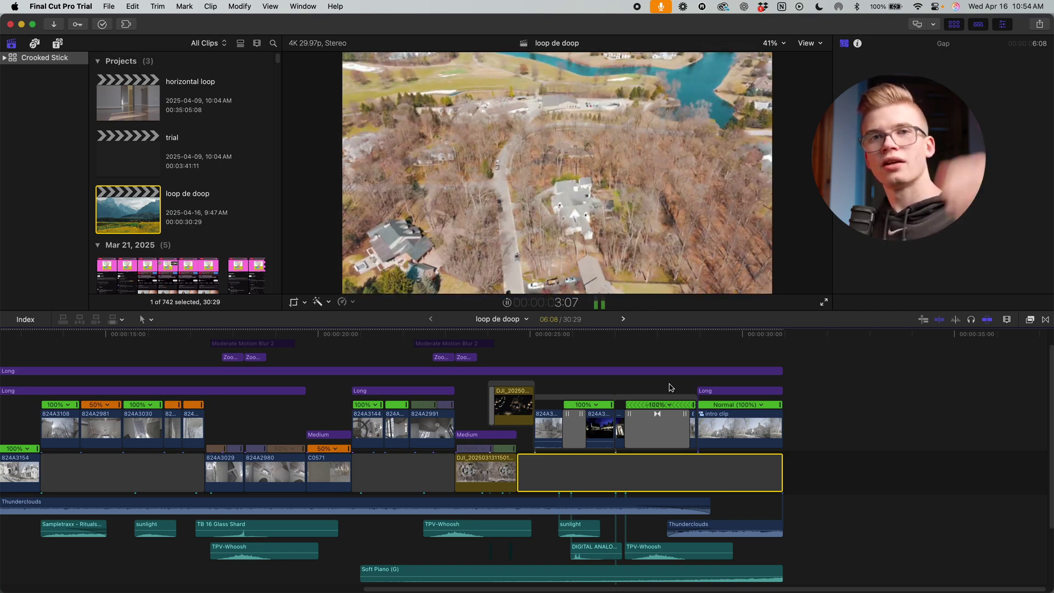
pyautogui.press('space')
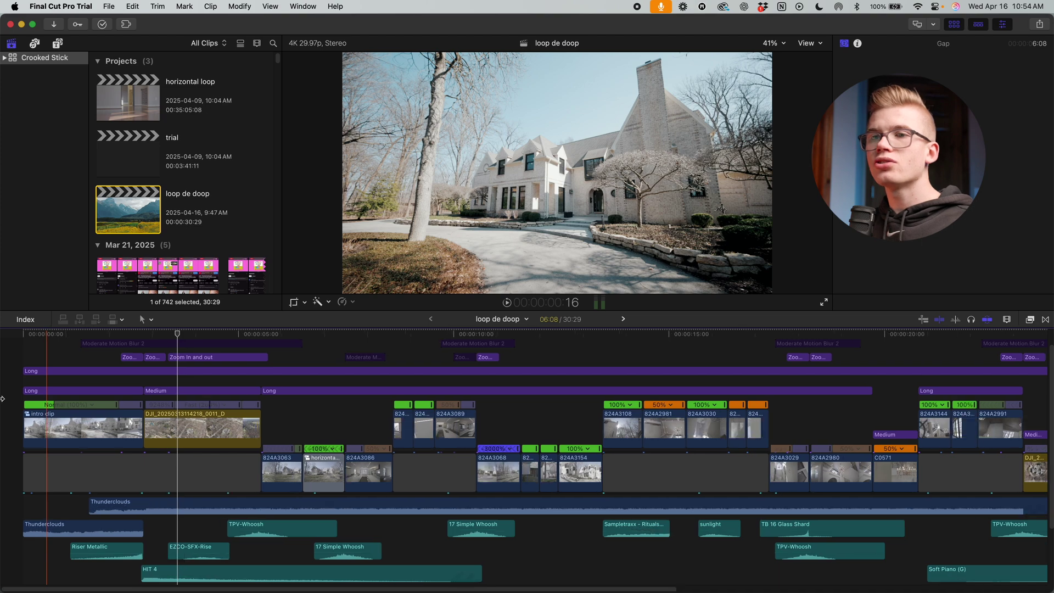
# Listen to the opening Thunderclouds audio clip on its own by soloing it and playing the start of the edit.
pyautogui.press('super+=')
pyautogui.hscroll(-1, 219, 527)
pyautogui.scroll(1, 54, 470)
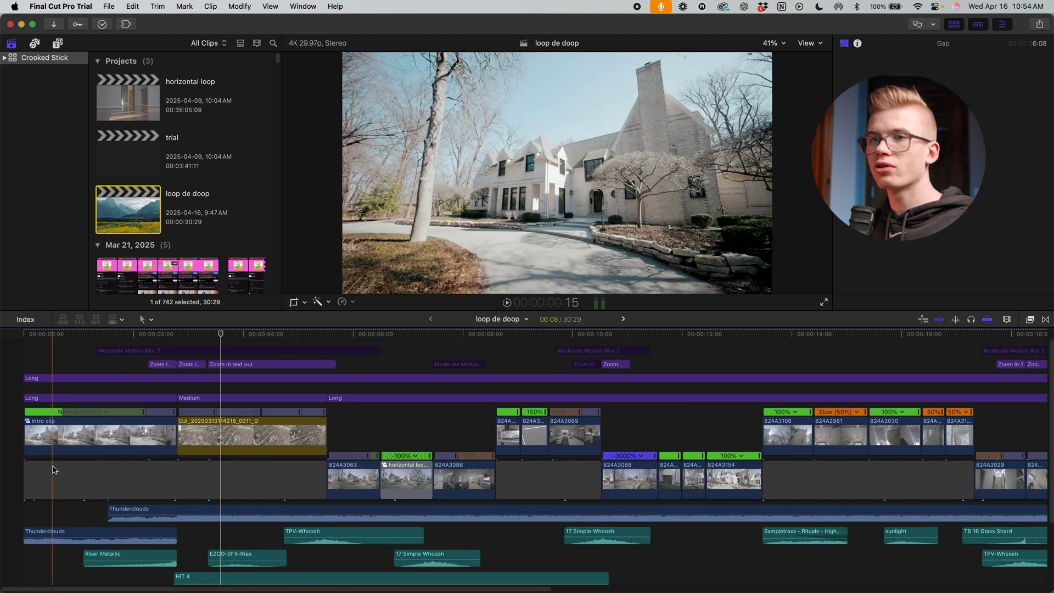
pyautogui.press('super+=')
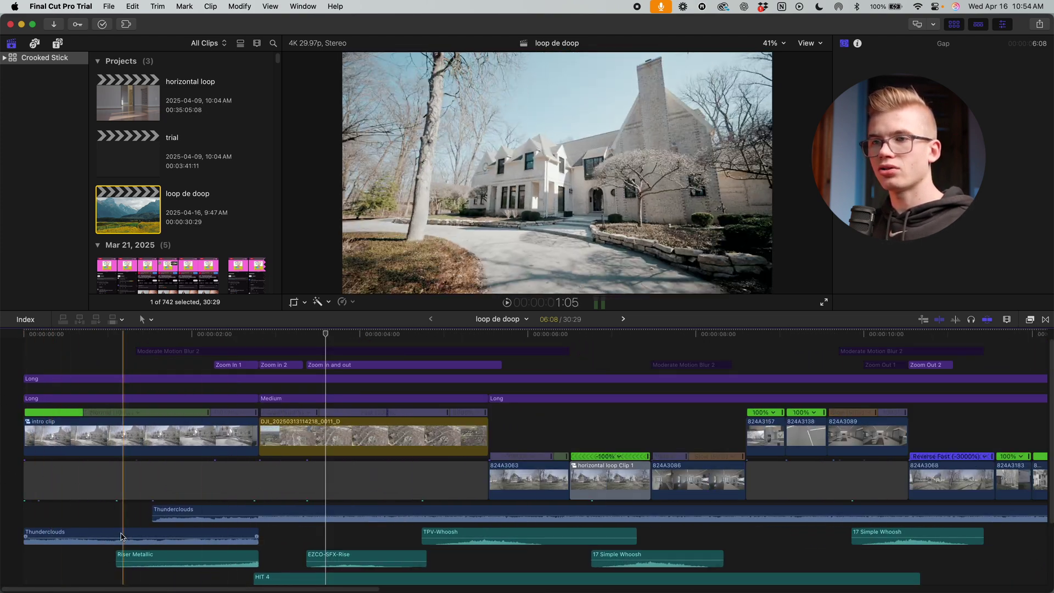
pyautogui.click(121, 537)
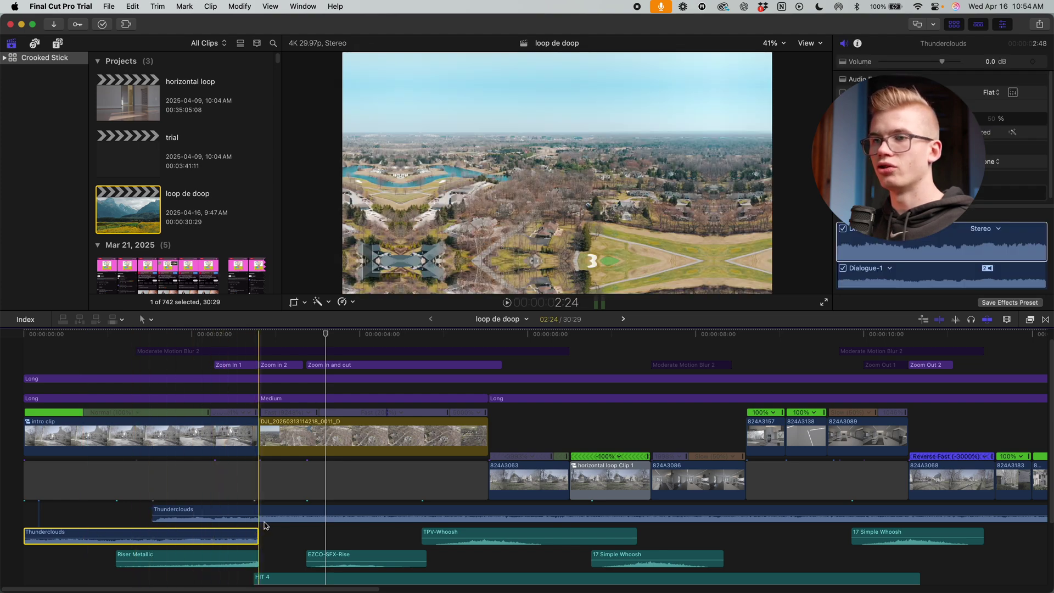
pyautogui.press('space')
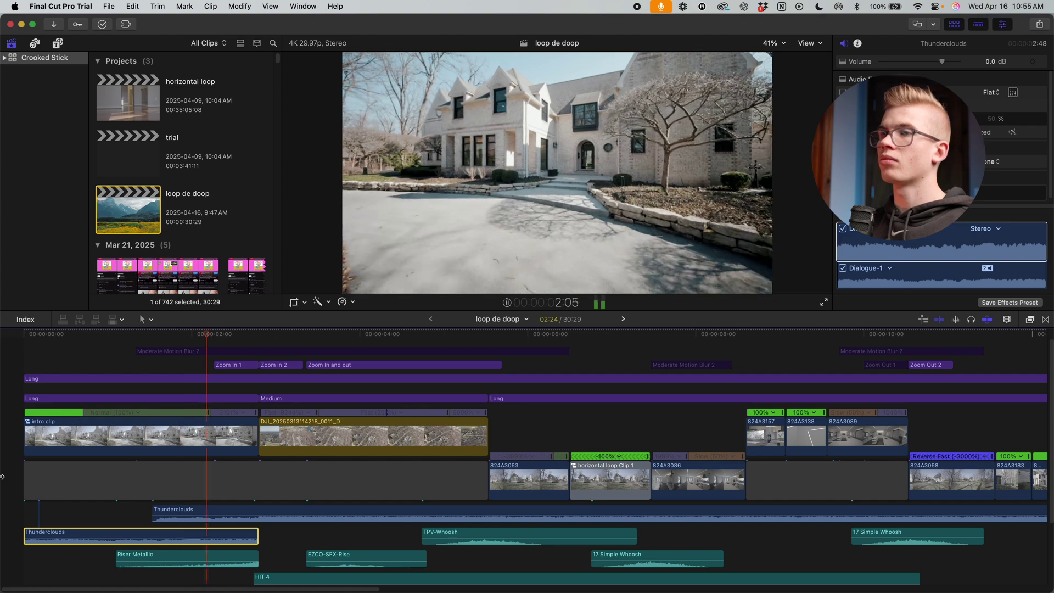
pyautogui.press('space')
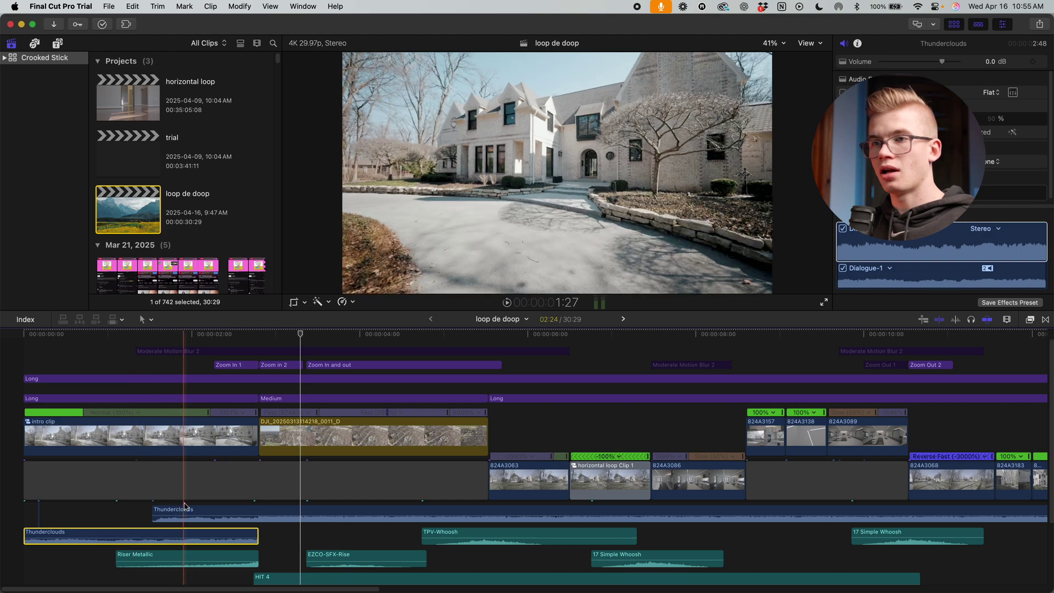
pyautogui.press('space')
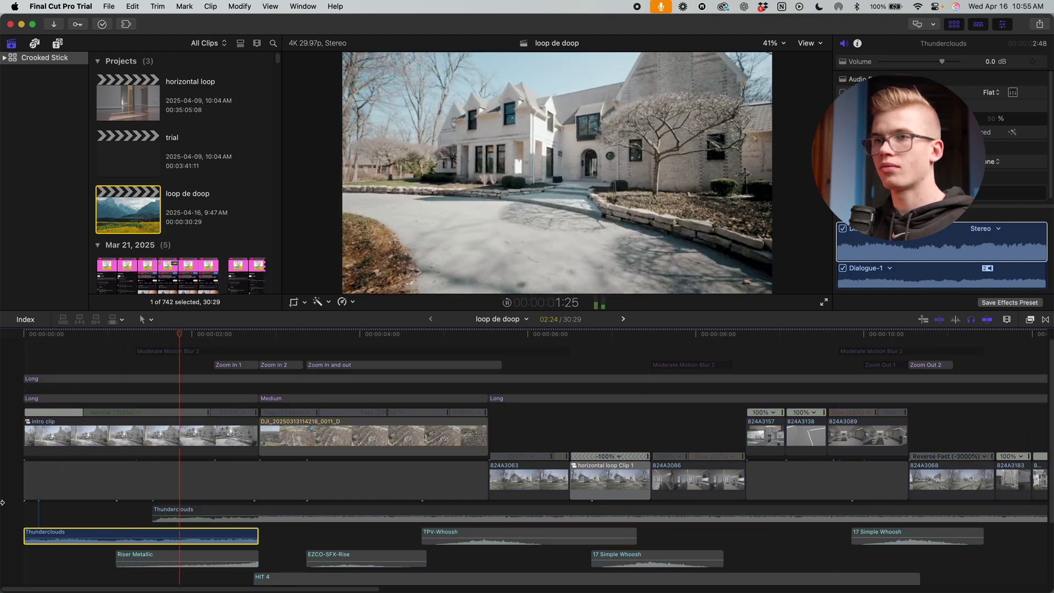
pyautogui.press('space')
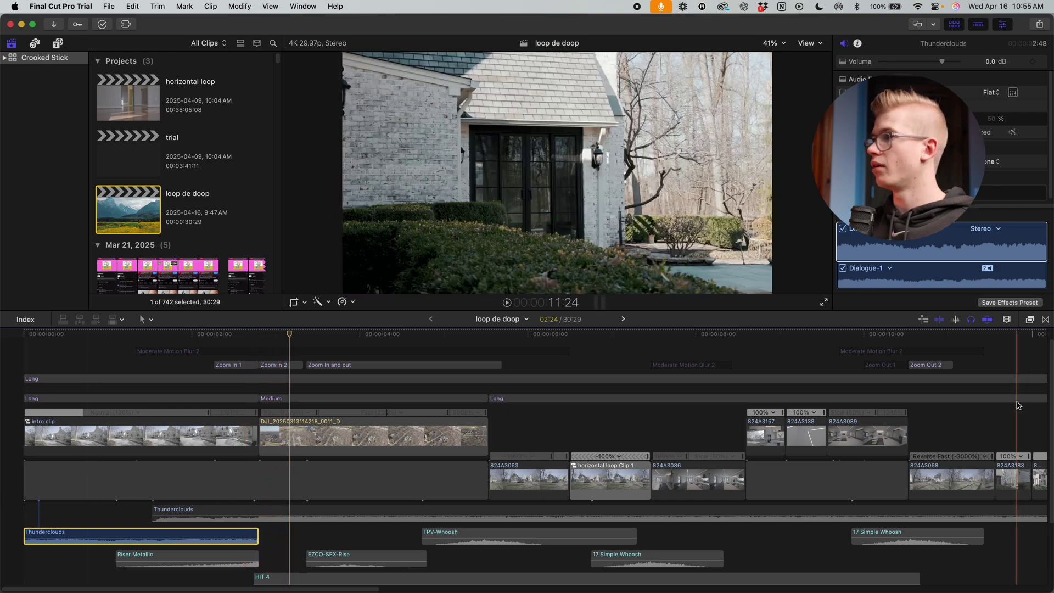
# Paste a copy of the opening Thunderclouds clip past the end of the edit and move it to start at 35:14.
pyautogui.hscroll(15, 994, 538)
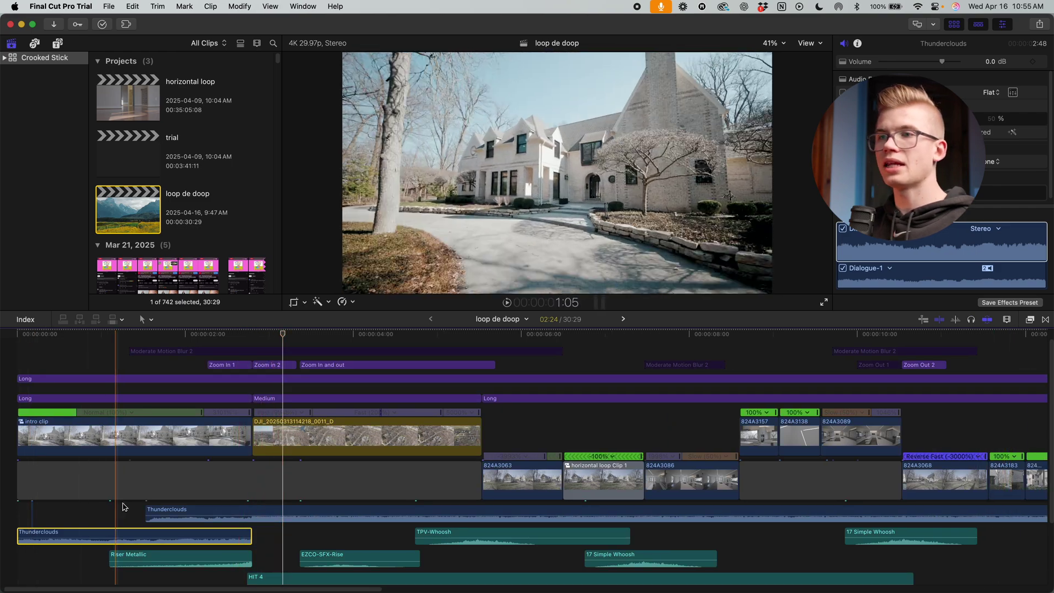
pyautogui.press('super+v')
pyautogui.hscroll(5, 820, 489)
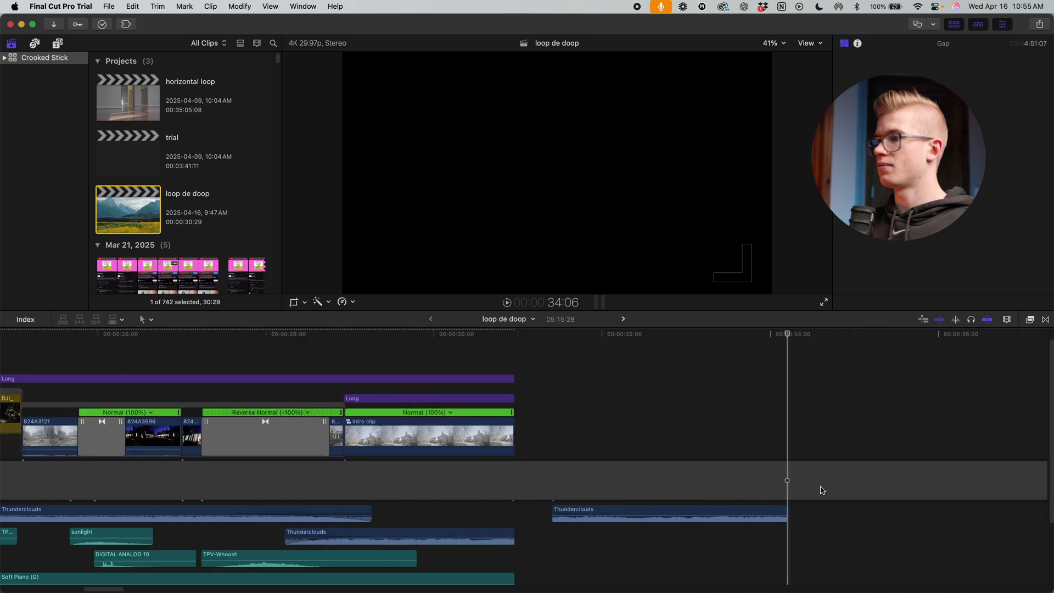
pyautogui.moveTo(525, 520); pyautogui.dragTo(865, 521)
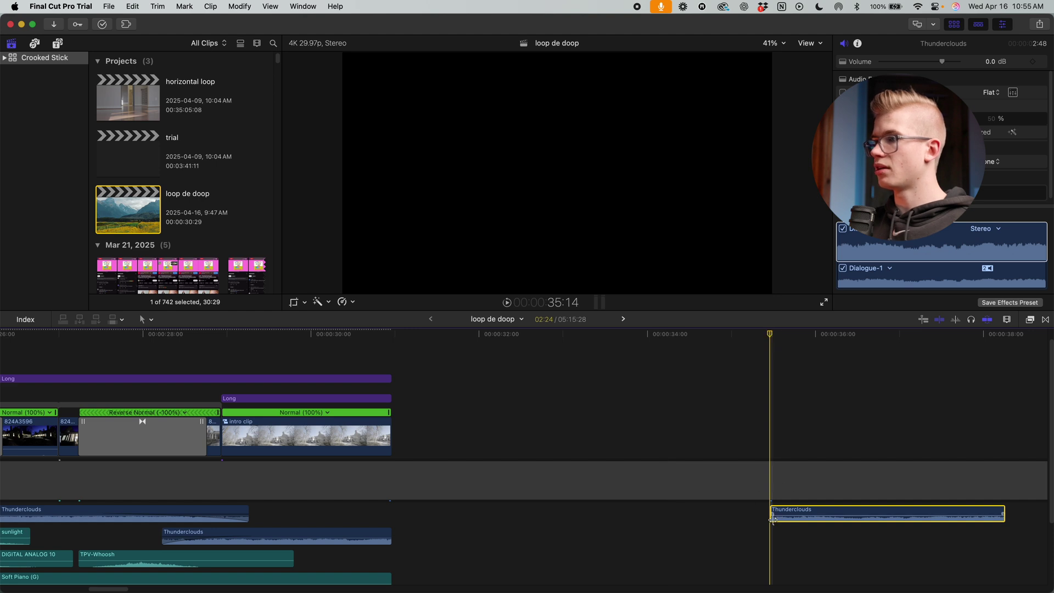
# Extend the start of the copied Thunderclouds clip by 1 second 20 frames and split it at 35:14.
pyautogui.moveTo(772, 519); pyautogui.dragTo(630, 520)
pyautogui.press('super+b')
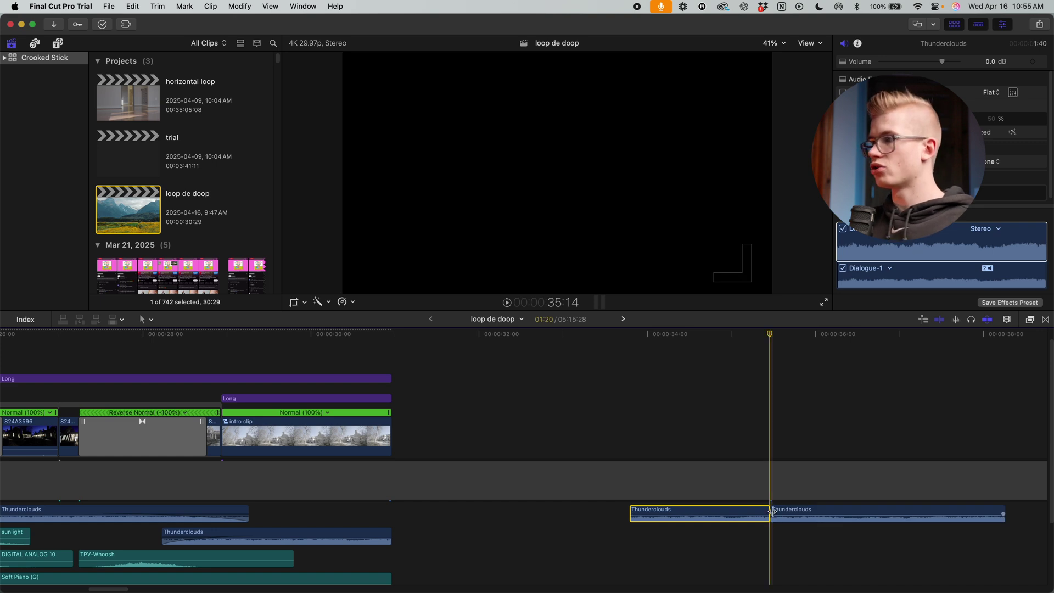
# Separate and rejoin the two Thunderclouds pieces, and play across the cut between them.
pyautogui.moveTo(721, 513); pyautogui.dragTo(695, 514)
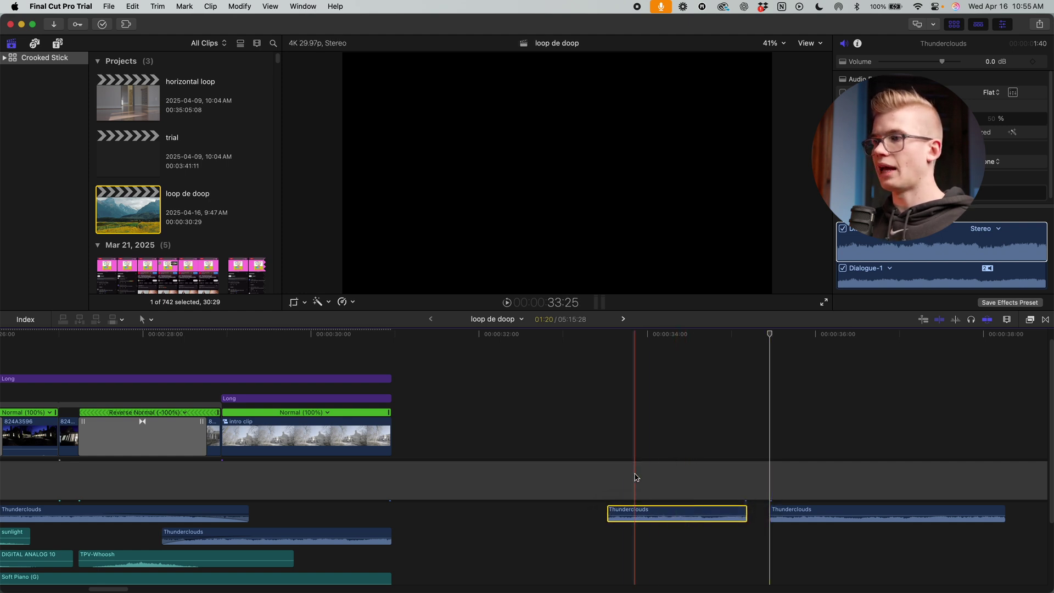
pyautogui.press('/')
pyautogui.moveTo(661, 513); pyautogui.dragTo(684, 513)
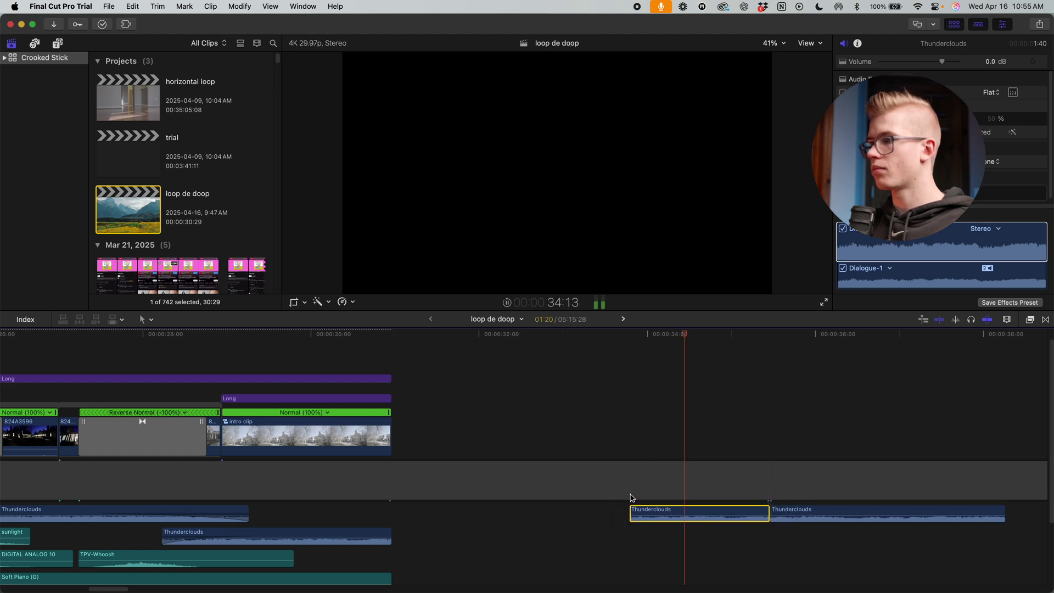
pyautogui.press('space')
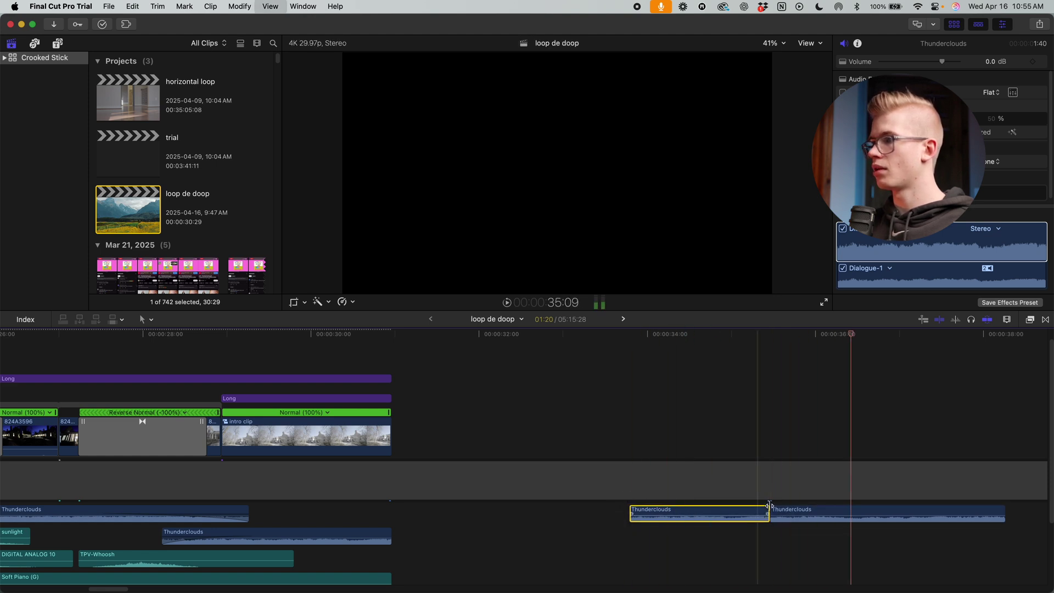
# Move the short split-off Thunderclouds piece earlier to start at about 32:00 and play it.
pyautogui.moveTo(726, 513); pyautogui.dragTo(577, 513)
pyautogui.press('space')
pyautogui.press('space')
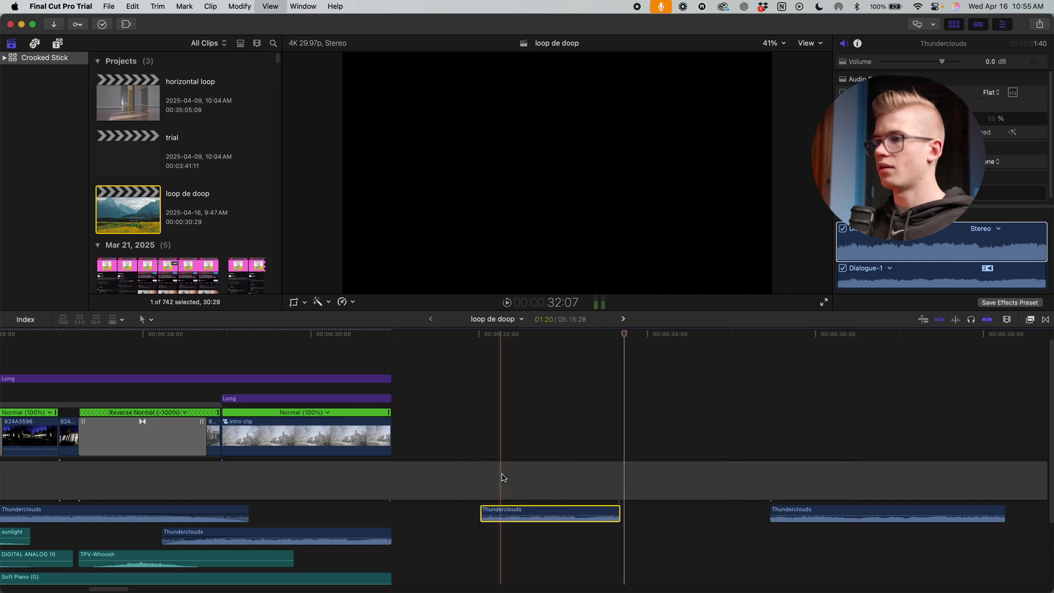
# Solo the last Thunderclouds clip under the intro clip and play the end of the edit.
pyautogui.click(293, 536)
pyautogui.hotkey('alt', 's')
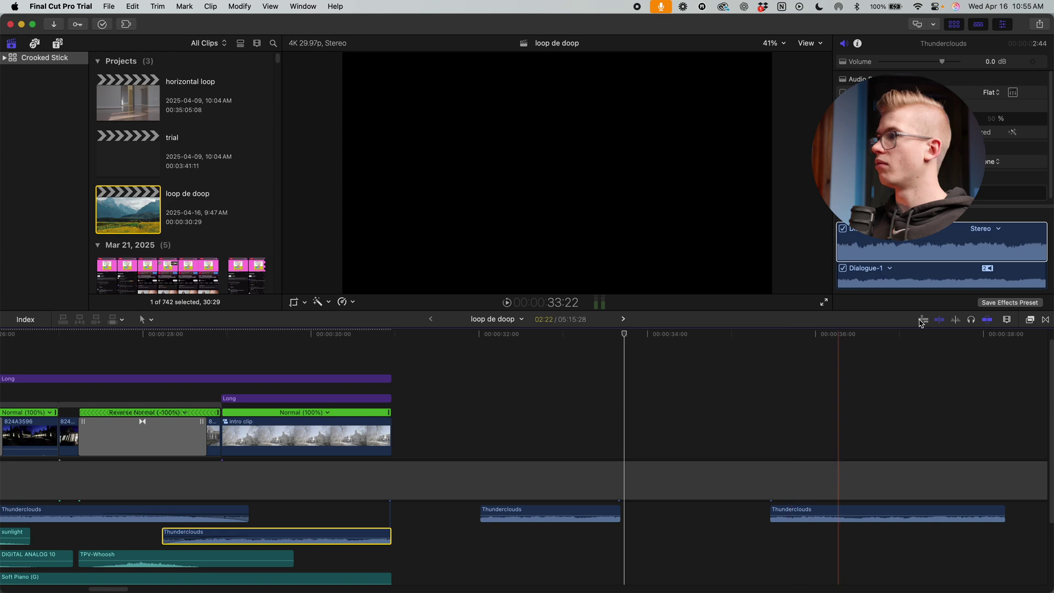
pyautogui.press('space')
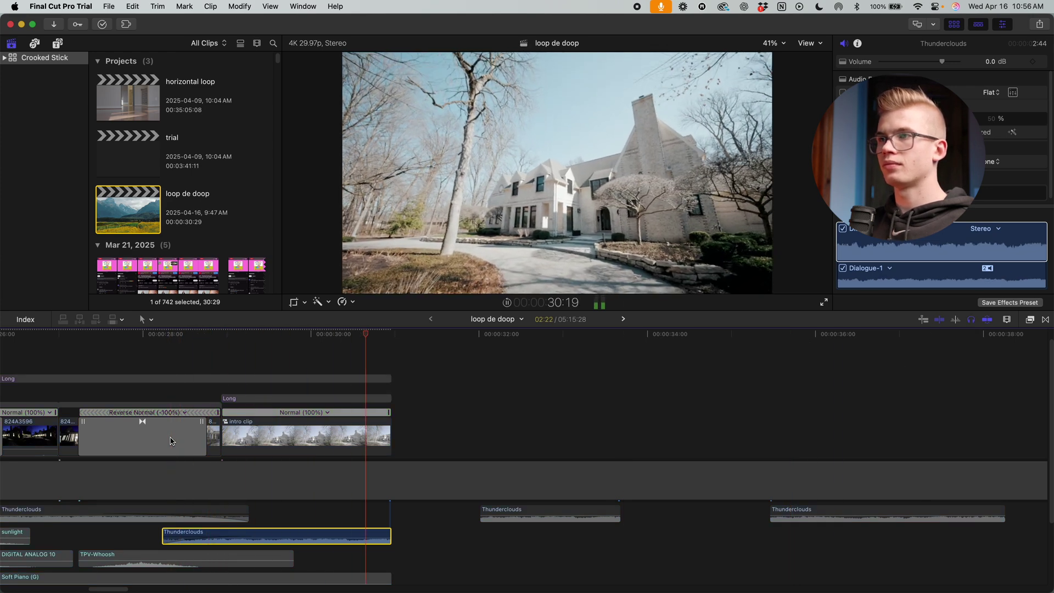
pyautogui.press('space')
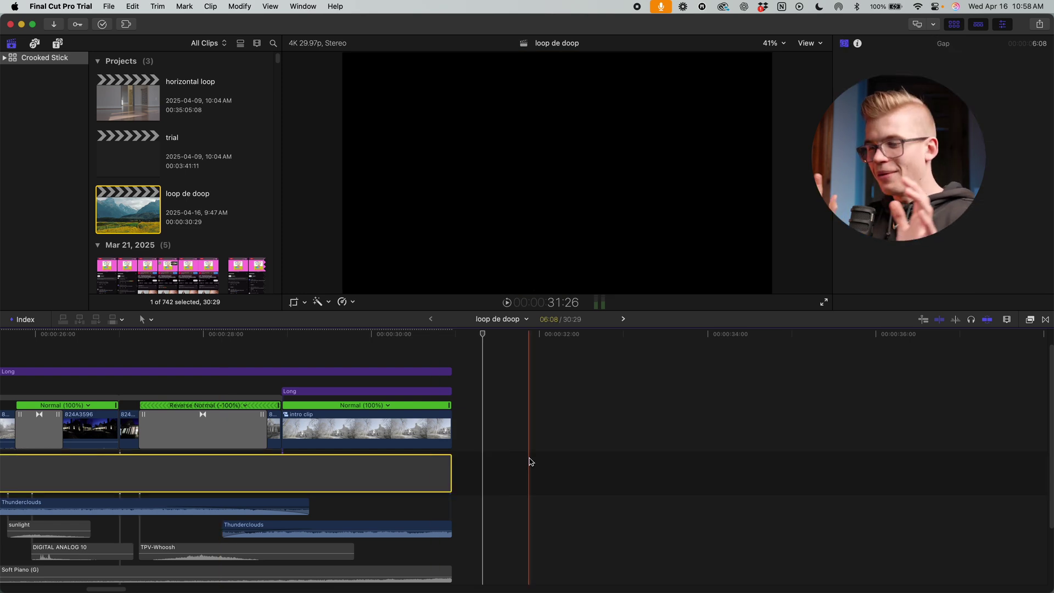
# Play the day-to-night drone transition twice, starting at about 23:07.
pyautogui.press('super+minus')
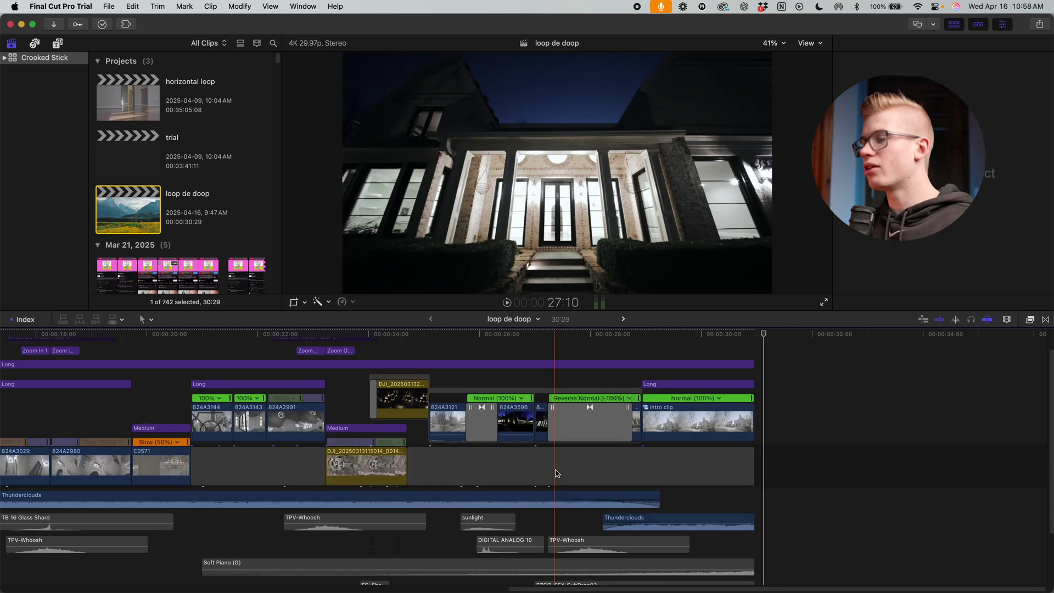
pyautogui.click(759, 475)
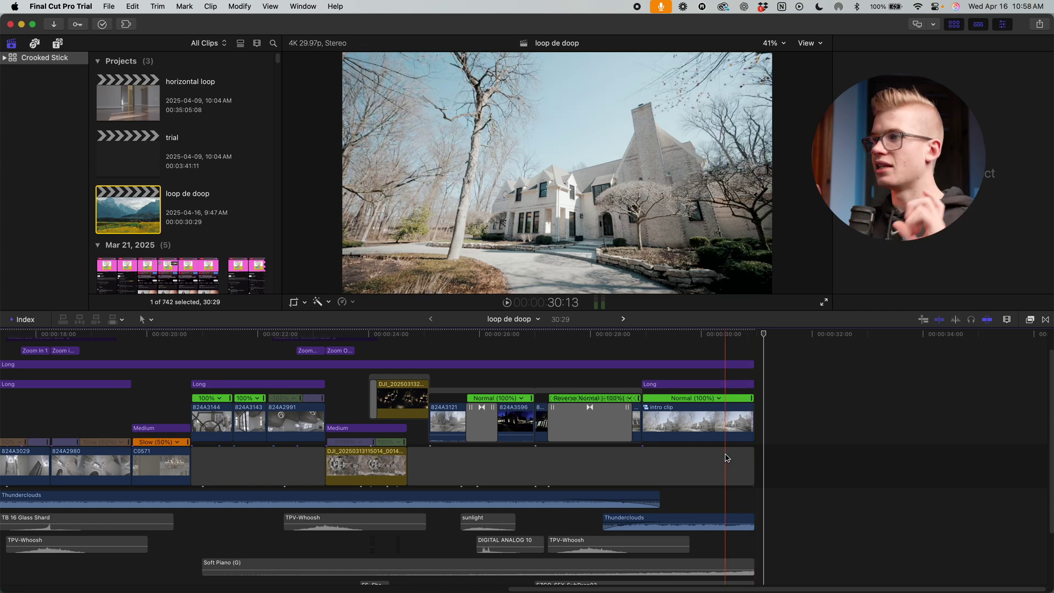
pyautogui.hscroll(-1, 368, 376)
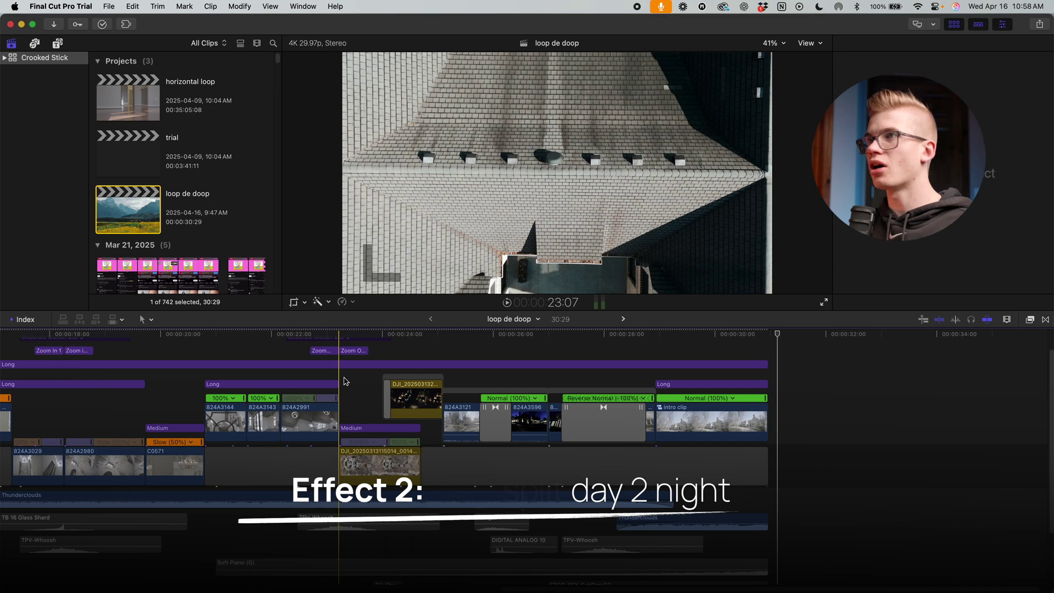
pyautogui.press('space')
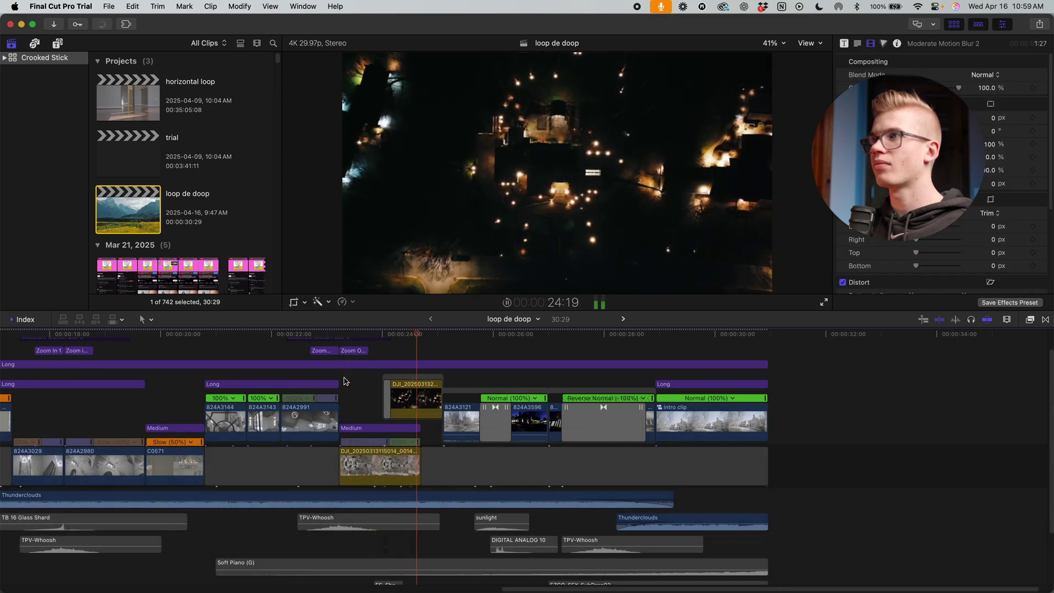
pyautogui.click(346, 379)
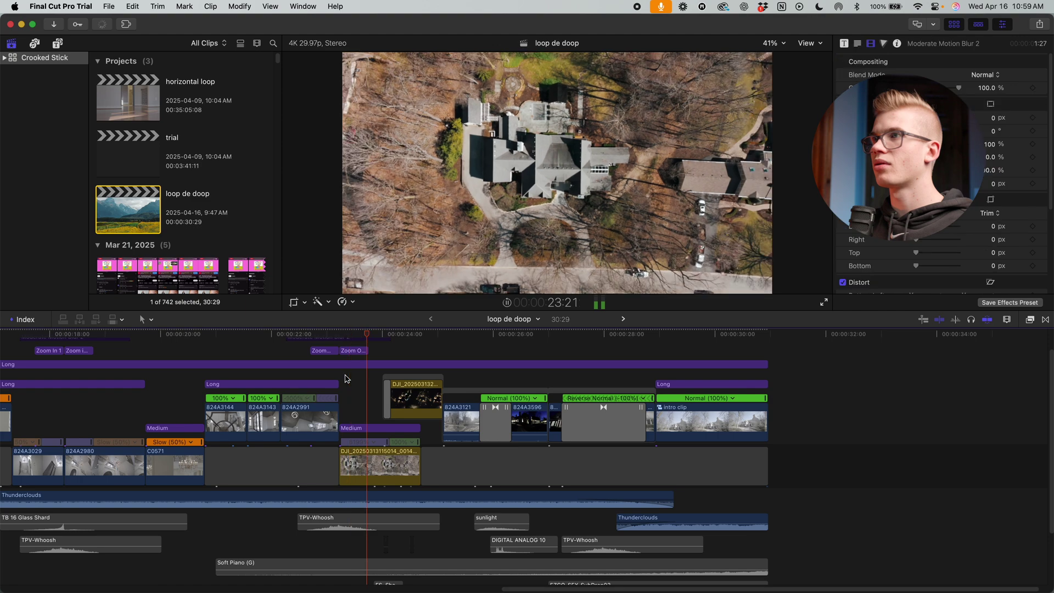
pyautogui.press('space')
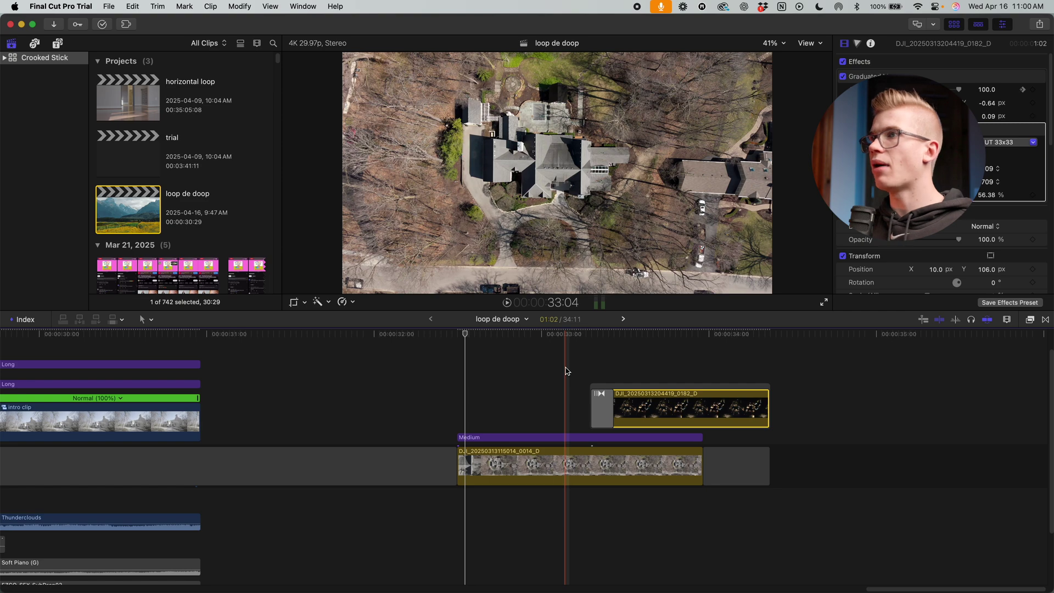
# Play the copied day-to-night drone transition past the end of the edit, starting at 32:15.
pyautogui.press('End')
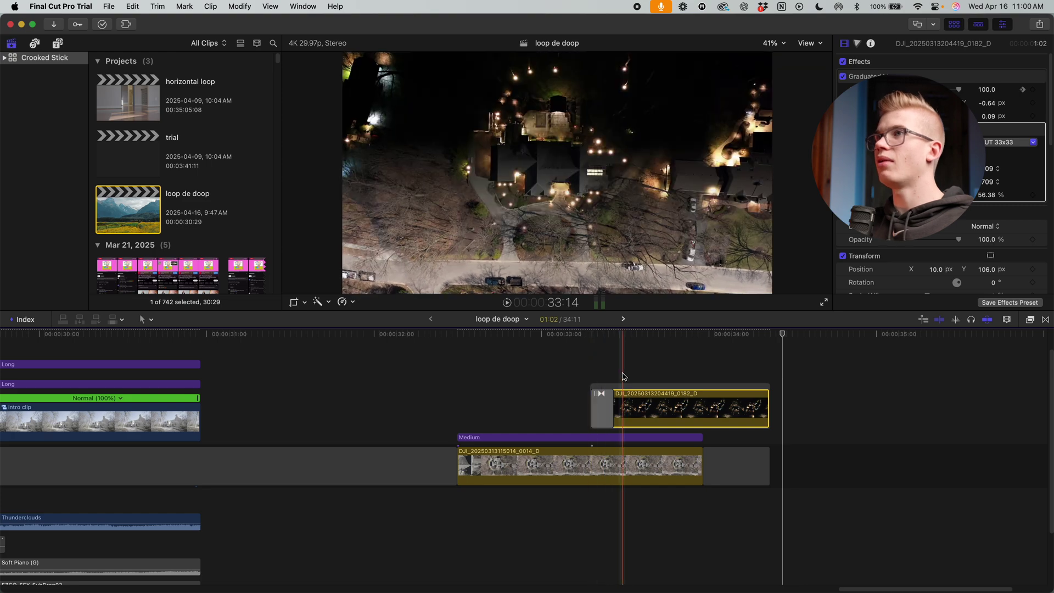
pyautogui.press('super+=')
pyautogui.hscroll(3, 617, 460)
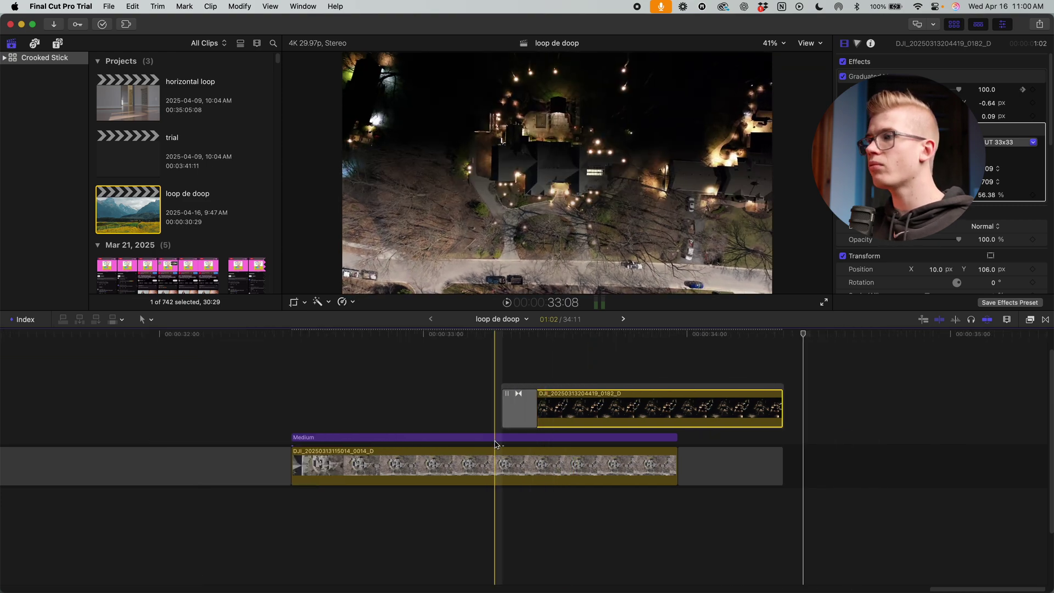
pyautogui.press('b')
pyautogui.press('a')
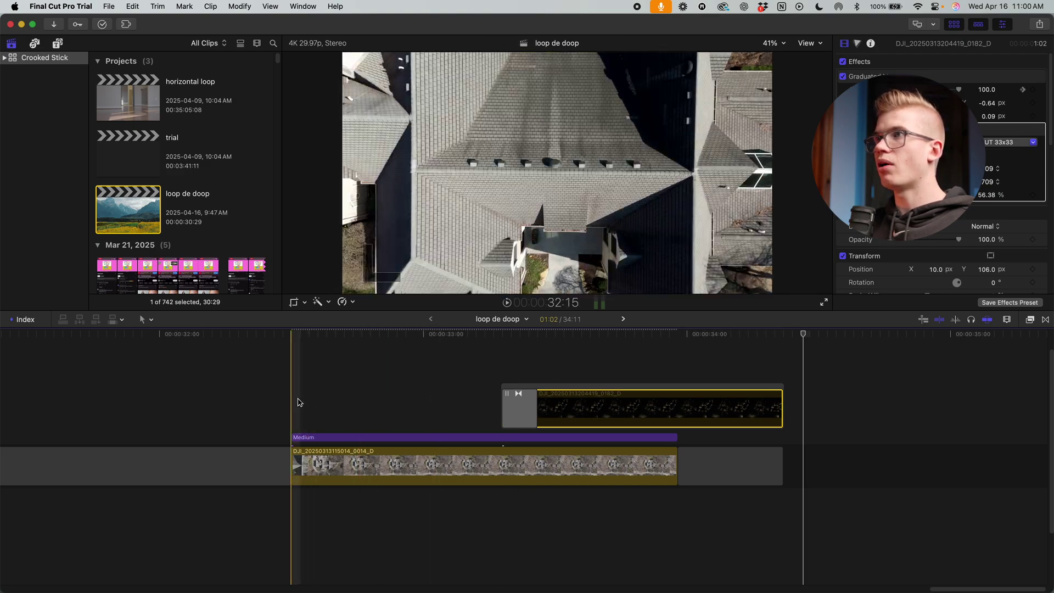
pyautogui.press('space')
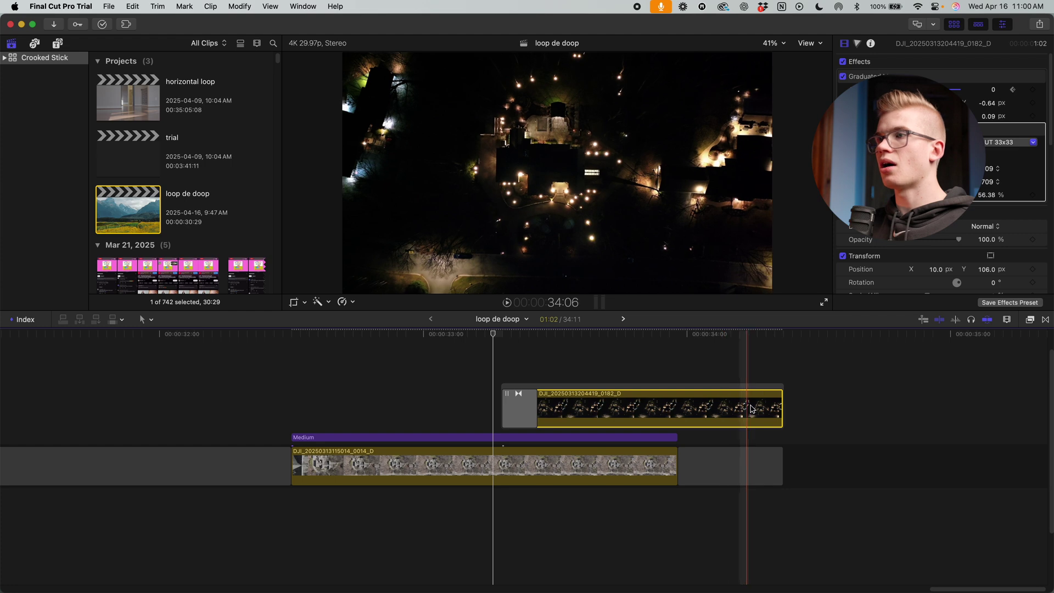
# Turn off the Graduated Mask on the night drone clip and play the copied transition without it.
pyautogui.click(559, 417)
pyautogui.click(877, 81)
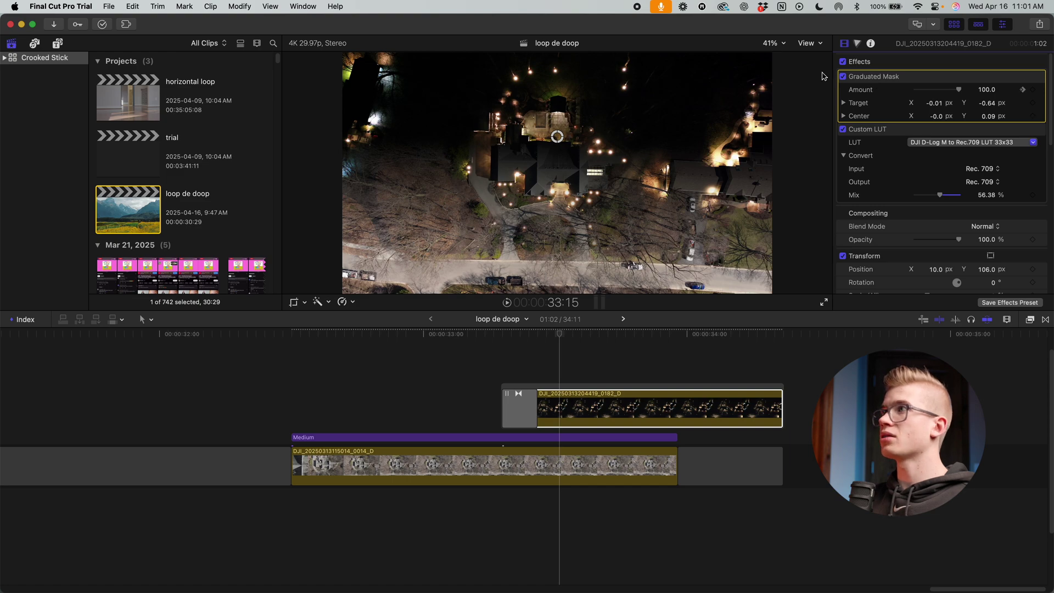
pyautogui.click(843, 77)
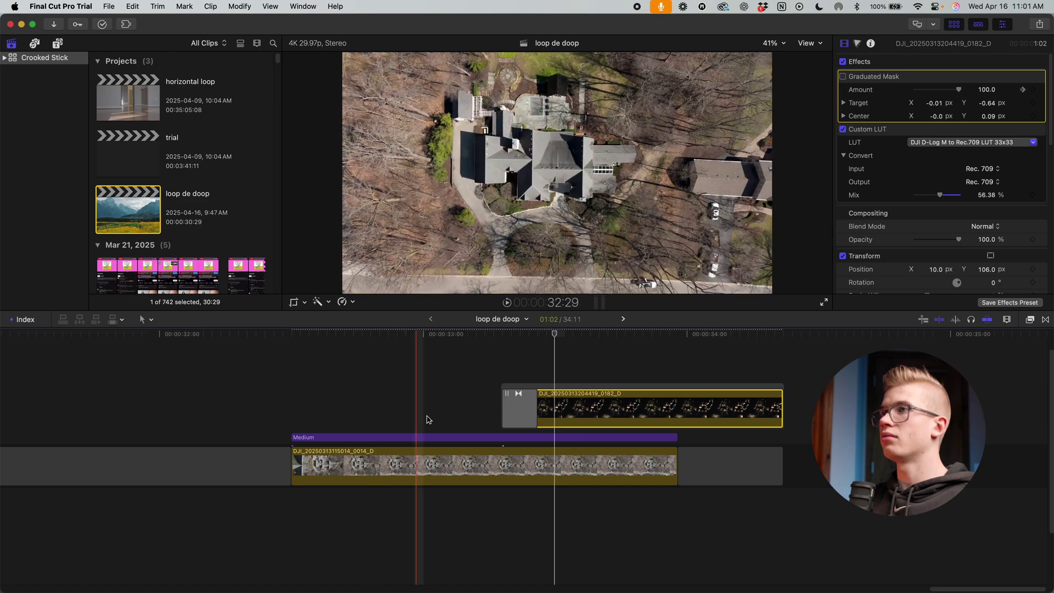
pyautogui.press('space')
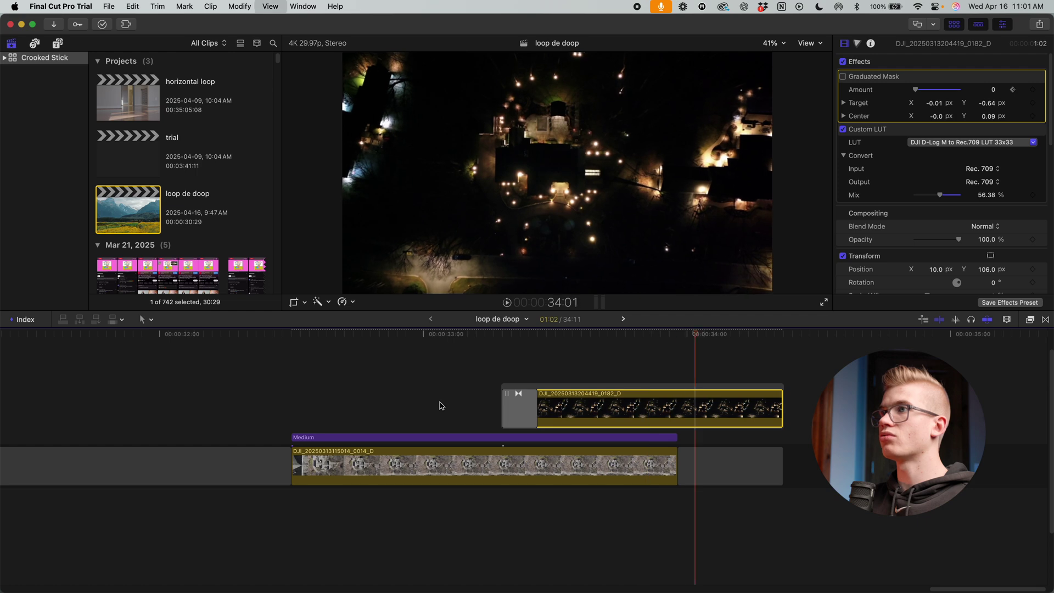
pyautogui.press('space')
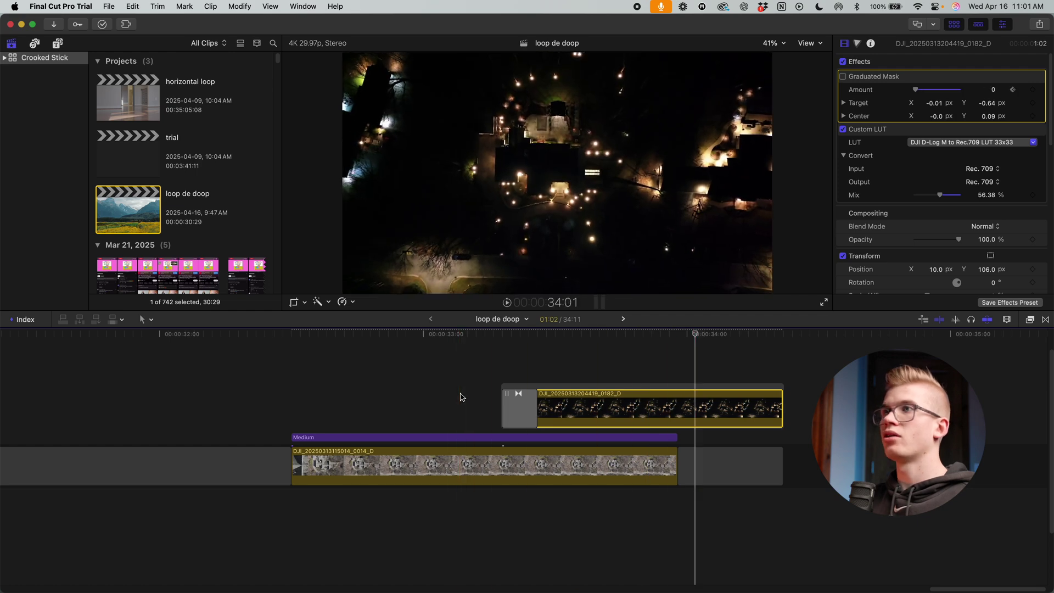
pyautogui.press('space')
pyautogui.press('space')
# Turn on the night drone clip's Graduated Mask at 33:14 and move its center to about Y 0.1 px.
pyautogui.click(552, 336)
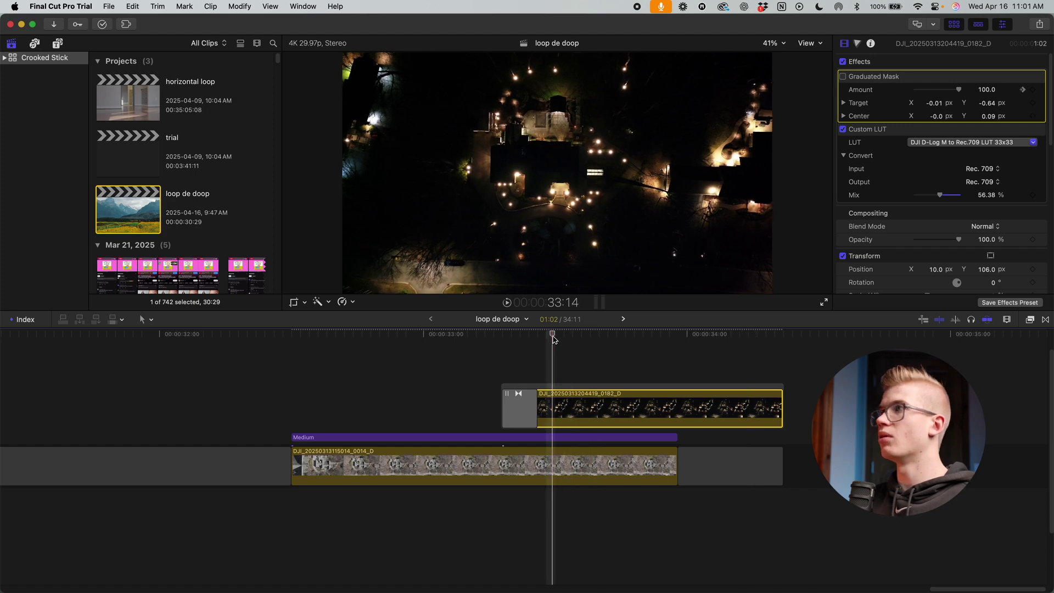
pyautogui.click(843, 77)
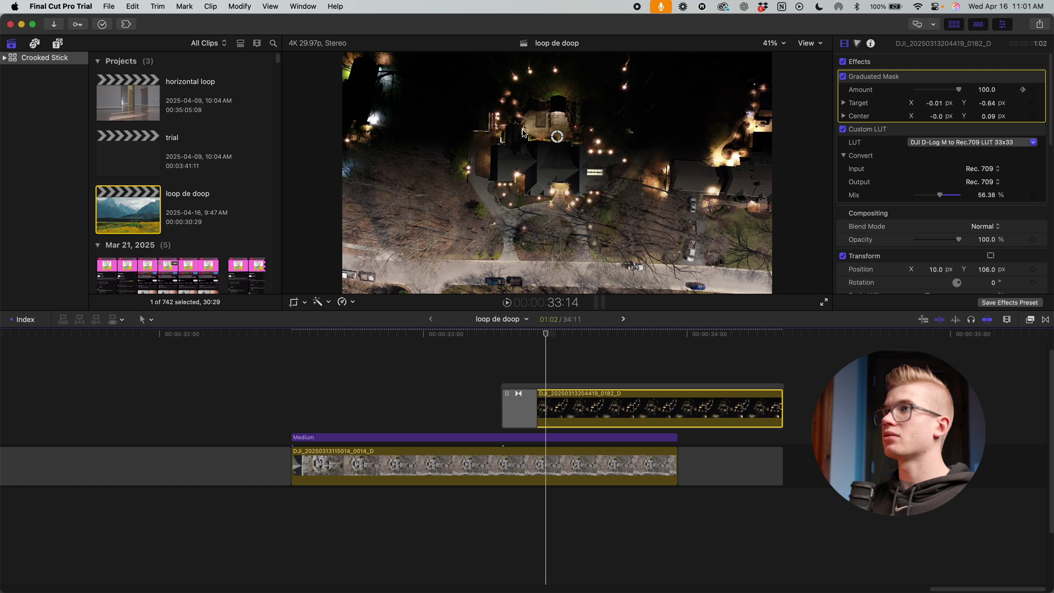
pyautogui.moveTo(560, 141); pyautogui.dragTo(558, 136)
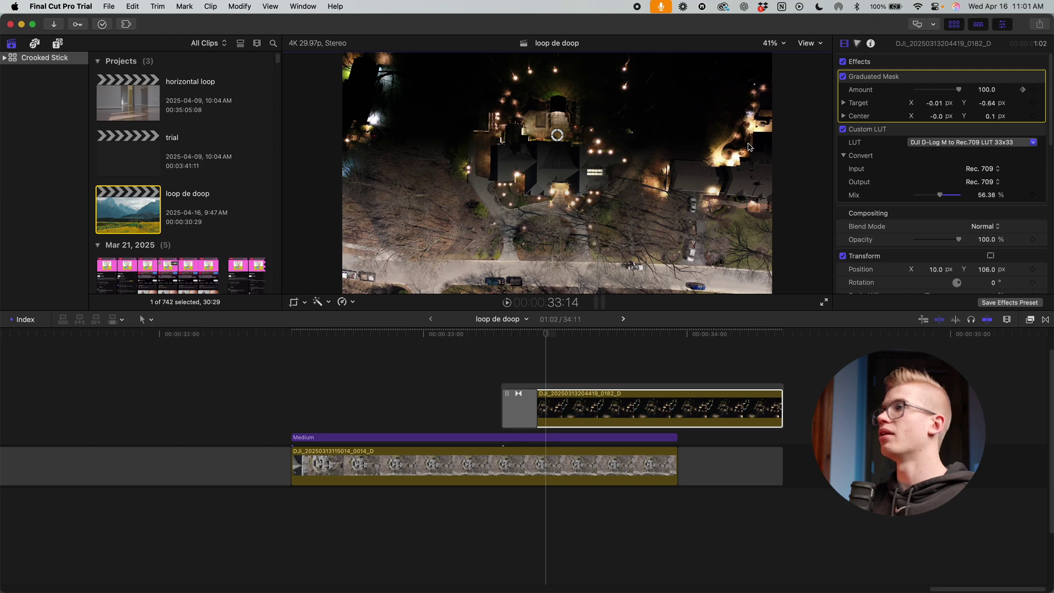
# Check the Graduated Mask's center against the viewer's horizon overlay and hide the overlay again.
pyautogui.click(816, 44)
pyautogui.click(848, 303)
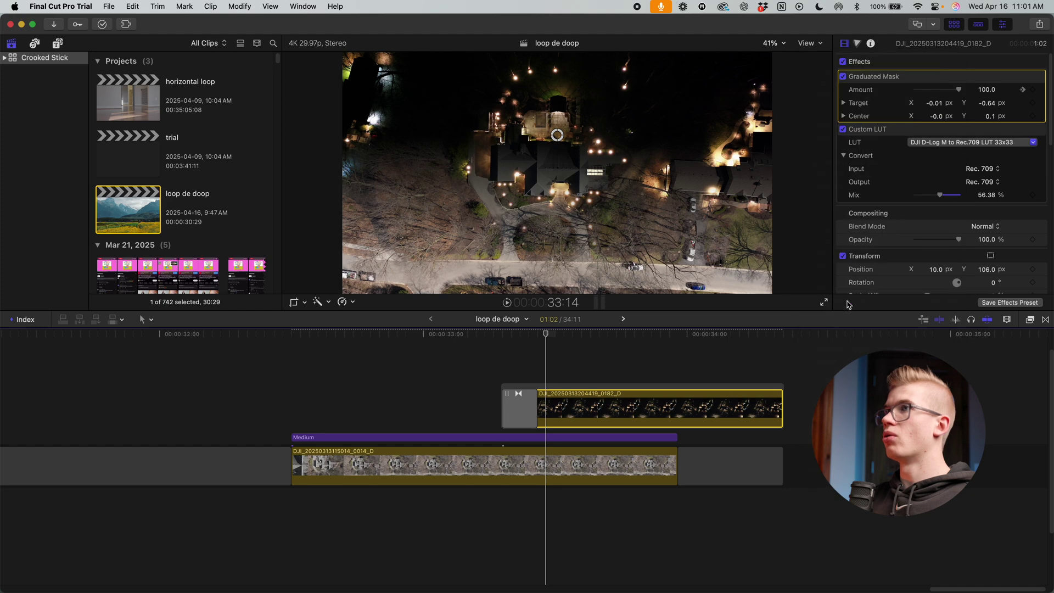
pyautogui.moveTo(558, 137); pyautogui.dragTo(559, 135)
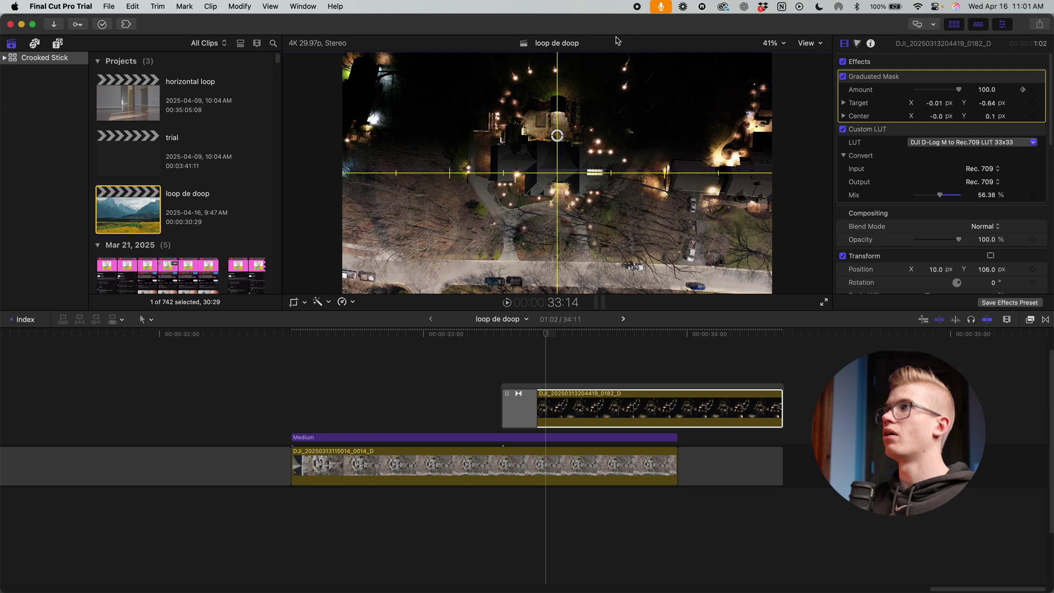
pyautogui.click(809, 43)
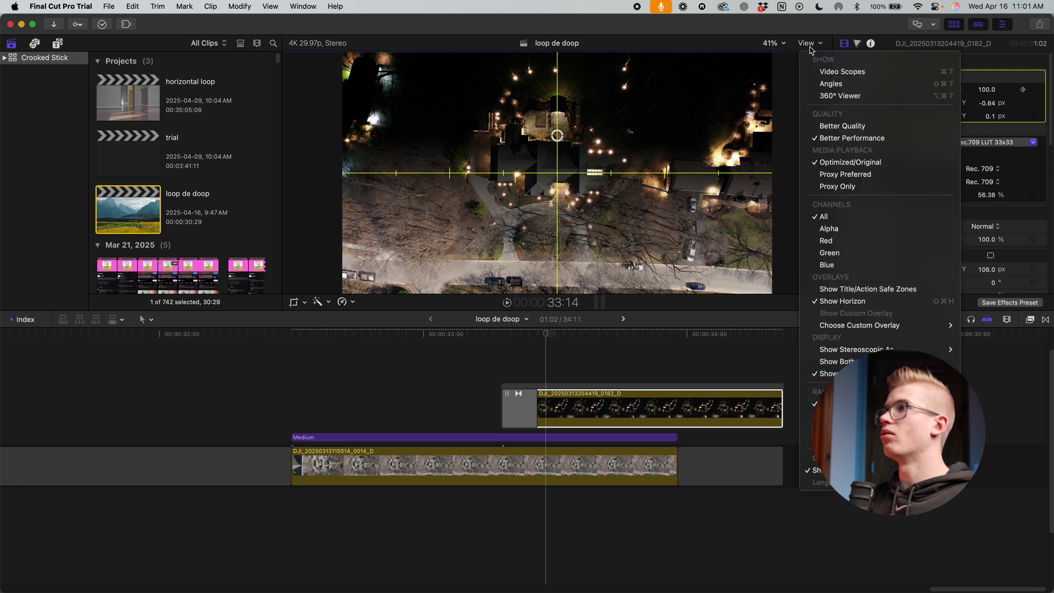
pyautogui.click(872, 307)
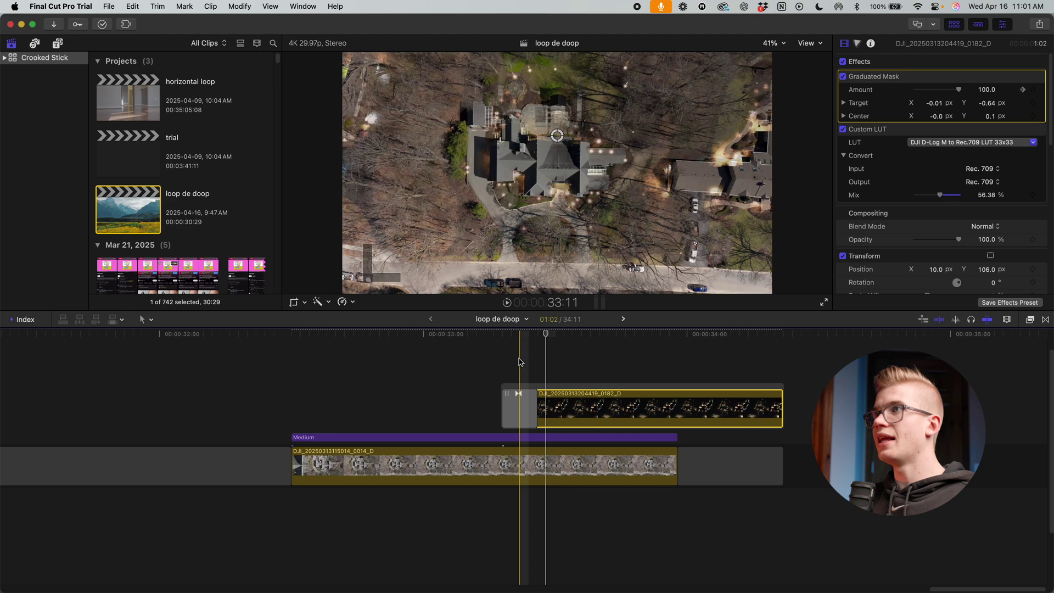
# Scrub across the night drone clip to examine how the Graduated Mask's Amount is keyframed over the transition.
pyautogui.click(560, 362)
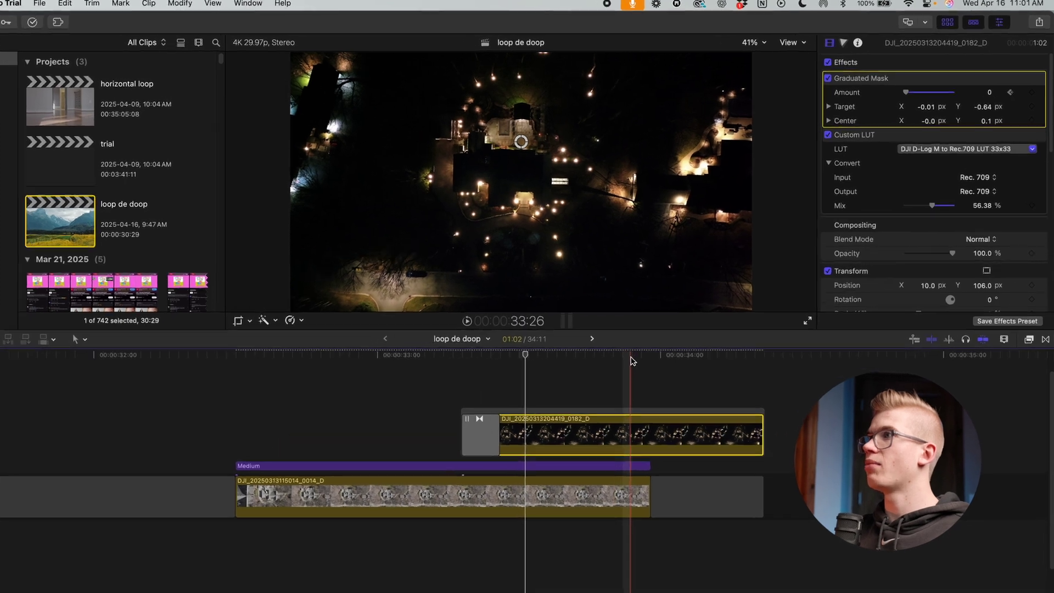
pyautogui.click(652, 343)
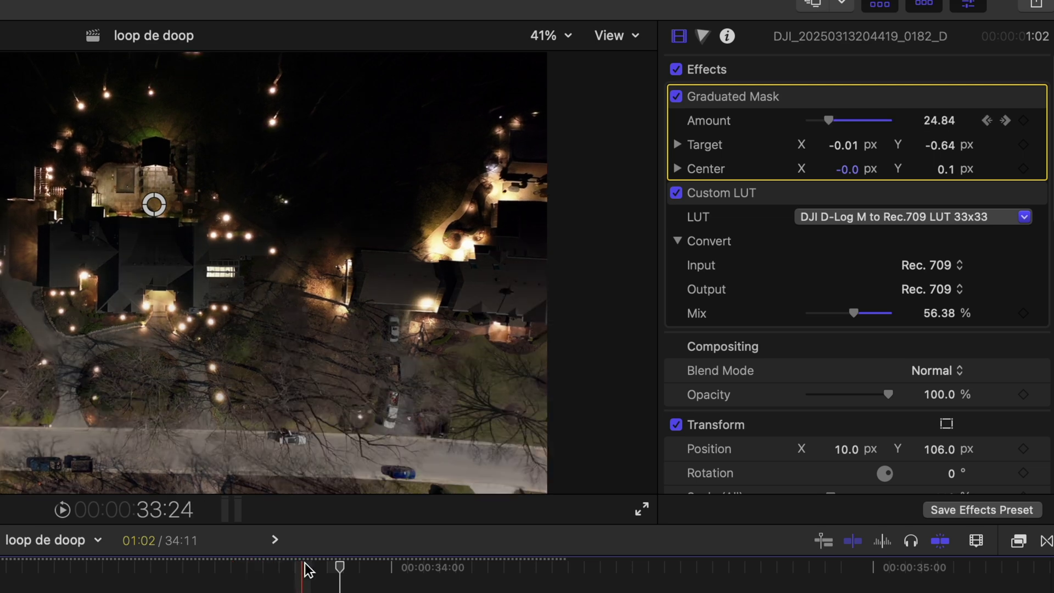
pyautogui.click(159, 569)
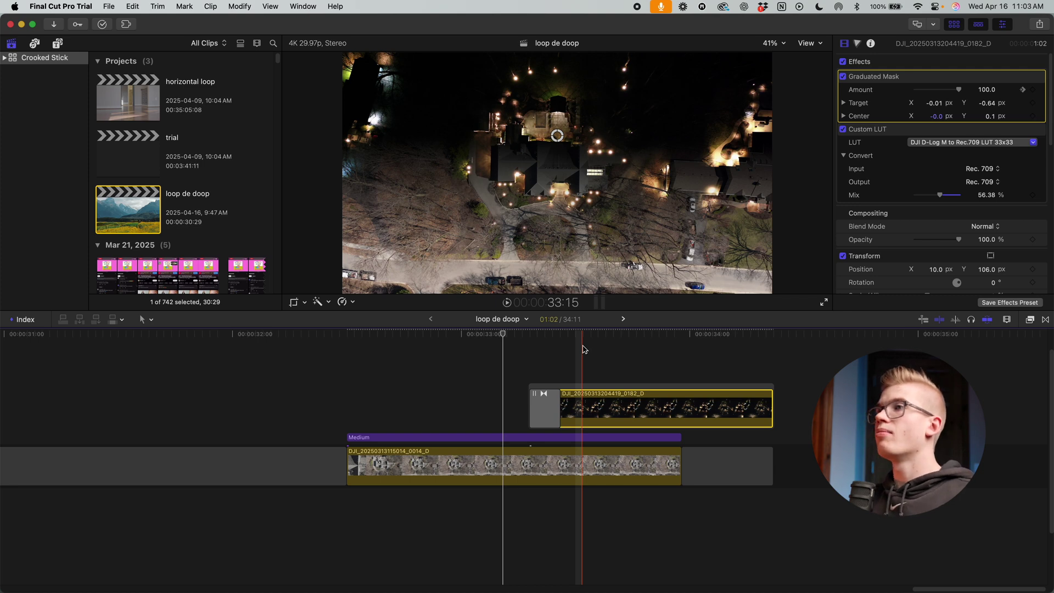
pyautogui.click(590, 334)
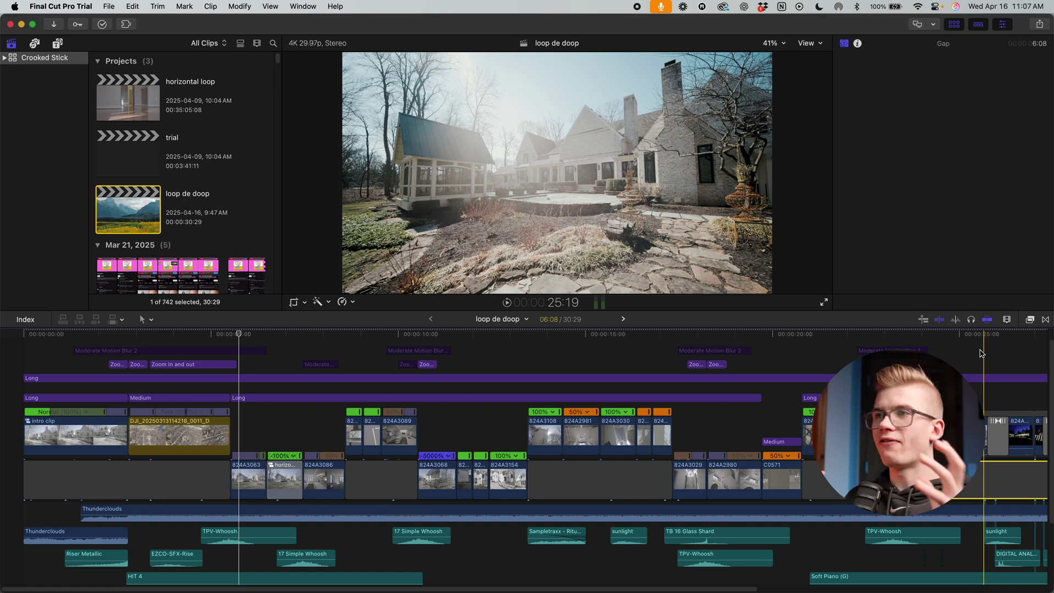
# Play the smooth zoom on the drone clip after the intro clip, stopping at 5:16.
pyautogui.scroll(2, 148, 353)
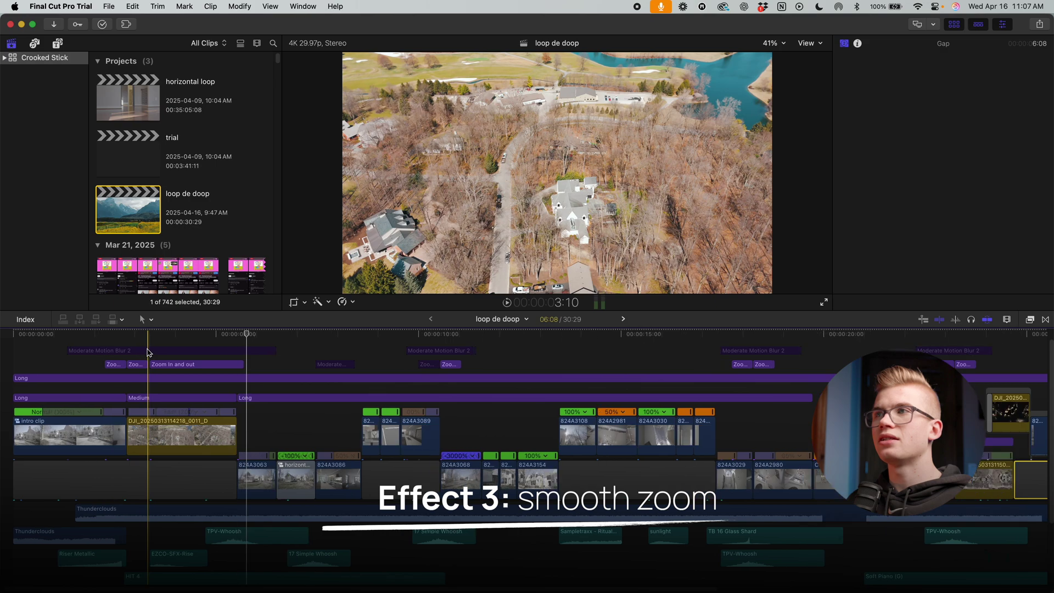
pyautogui.scroll(2, 147, 352)
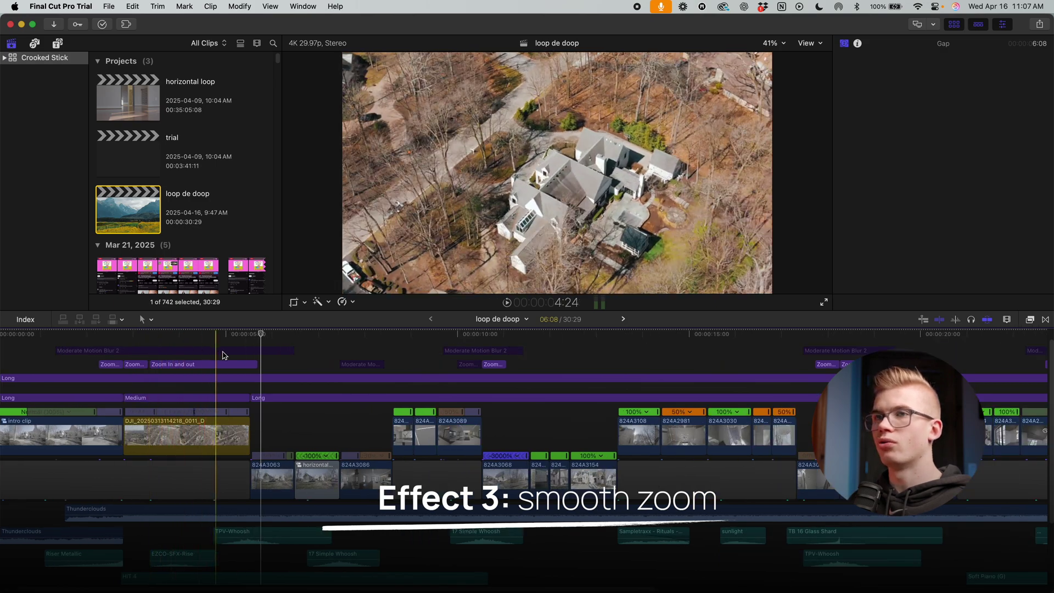
pyautogui.press('space')
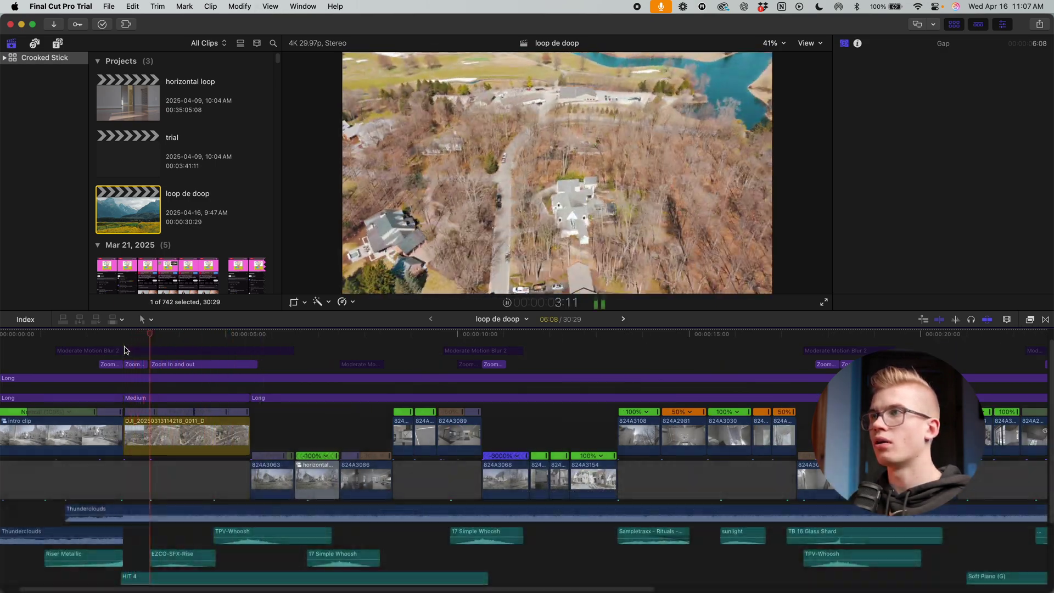
pyautogui.press('space')
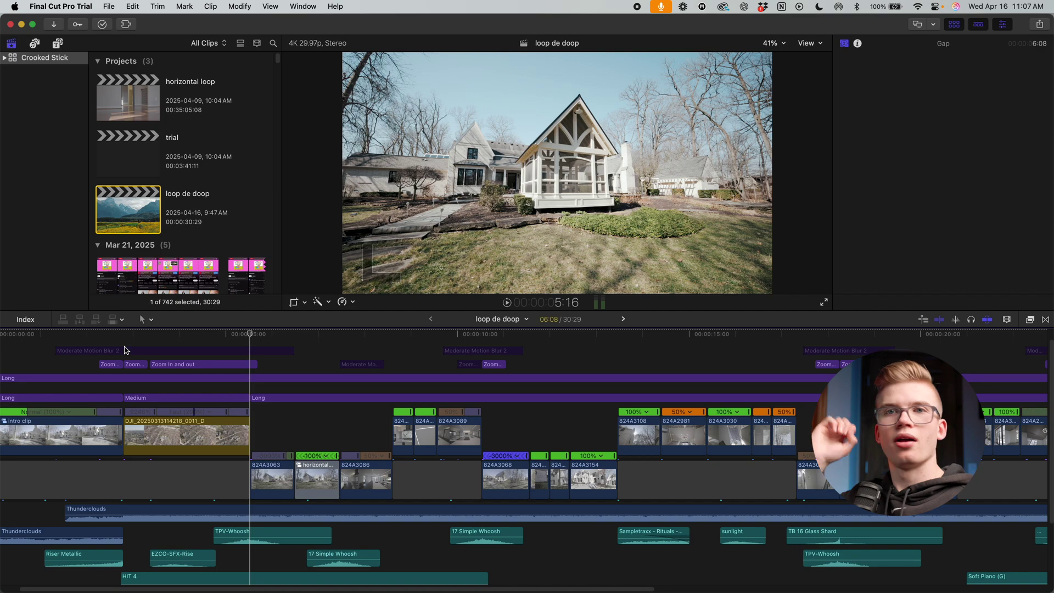
# Select the Zoom In and out title over the drone clip and browse the installed smooth camera titles to Ramped 4K.
pyautogui.press('super+equal')
pyautogui.click(310, 365)
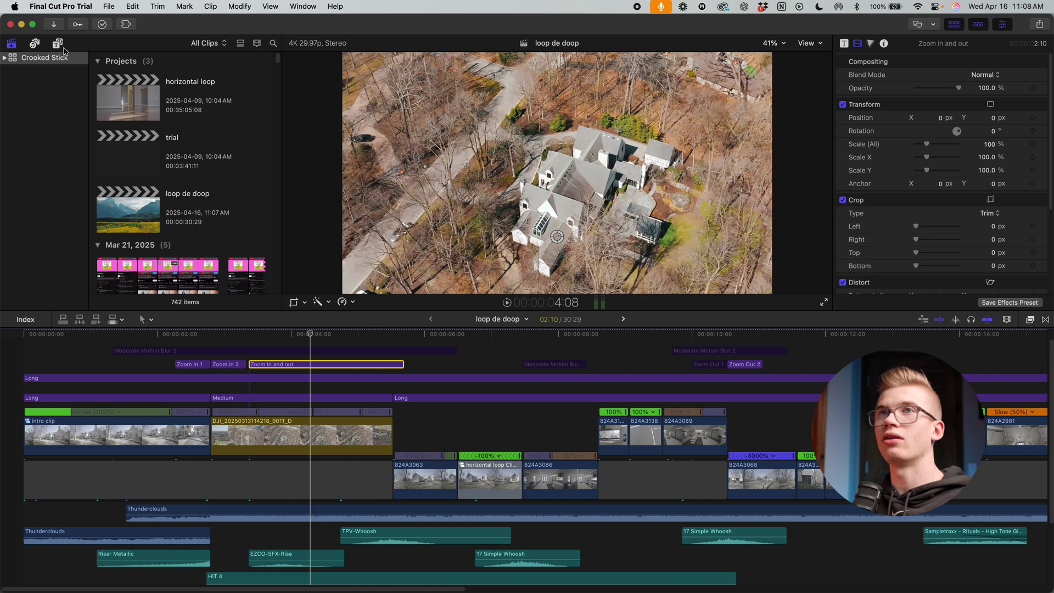
pyautogui.click(57, 43)
pyautogui.click(63, 214)
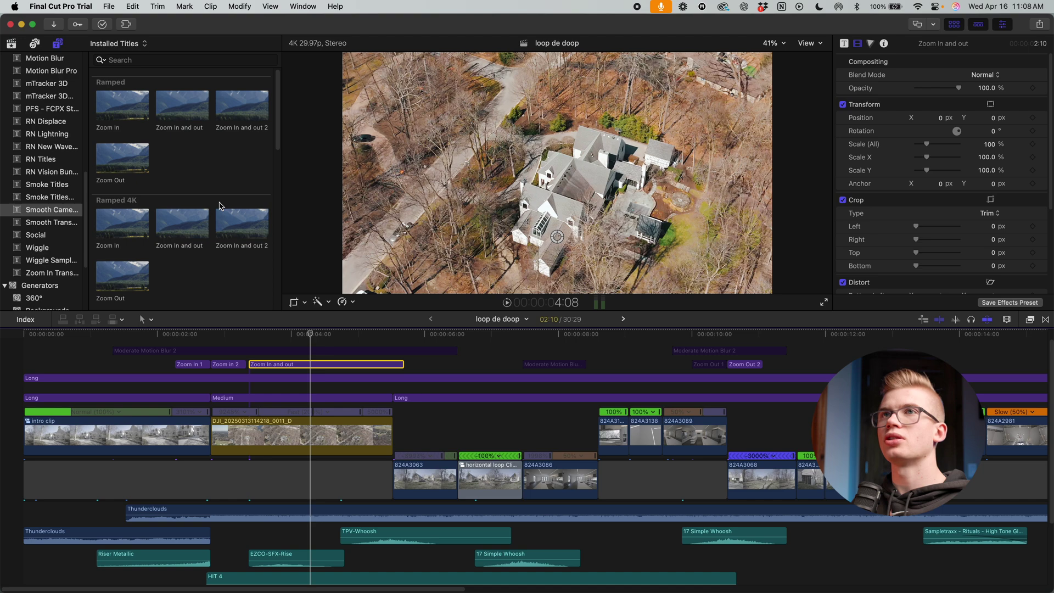
pyautogui.scroll(-3, 219, 206)
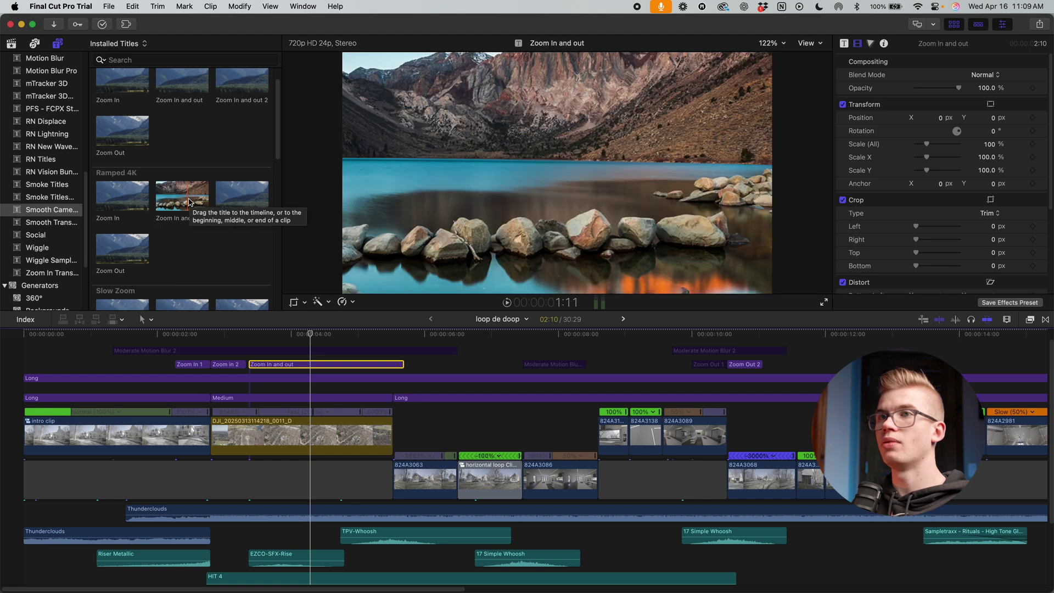
# Fit the Zoom In and out title over the drone clip with a 2:13 duration and play the zoom.
pyautogui.moveTo(276, 367); pyautogui.dragTo(249, 373)
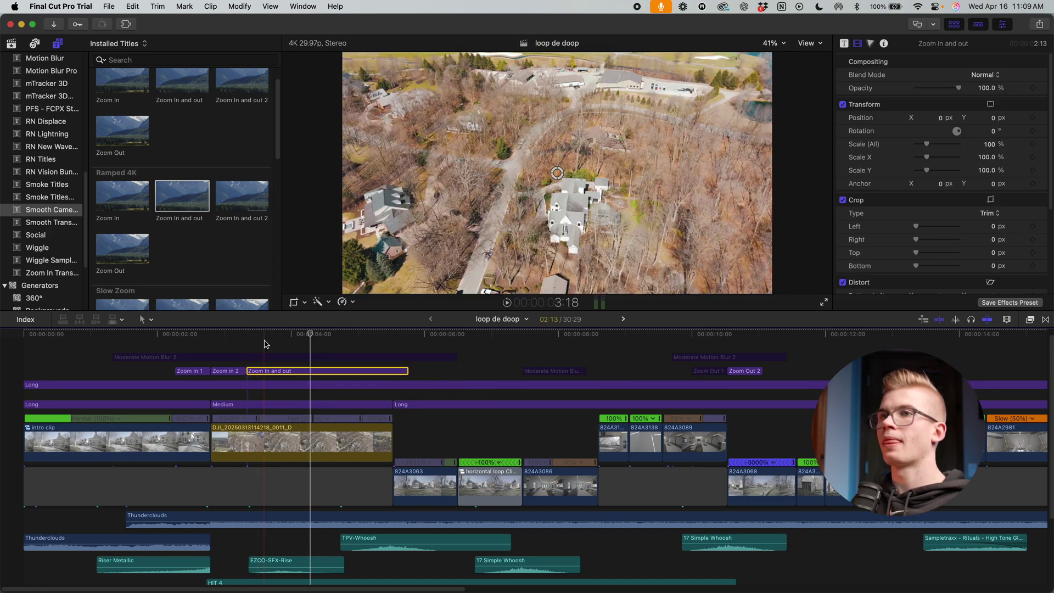
pyautogui.press('space')
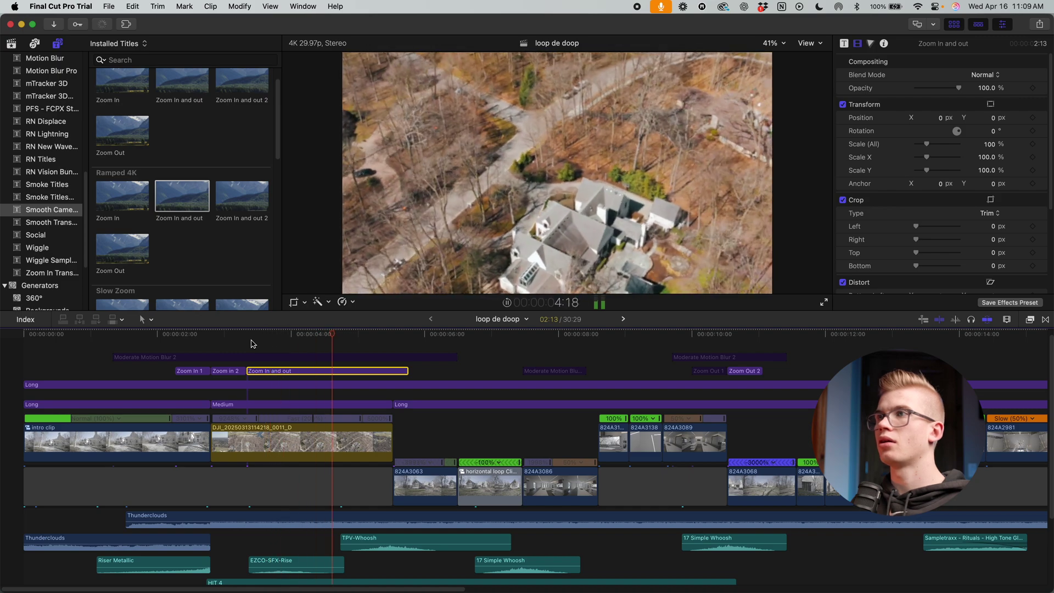
pyautogui.press('space')
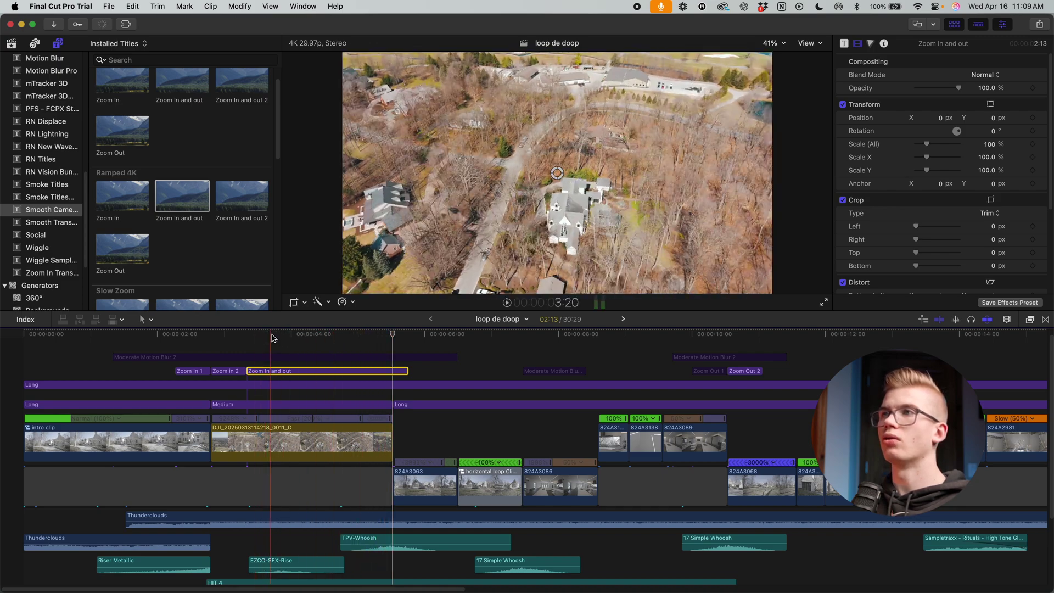
# Move the Zoom In and out title's Center below the house to about X 0.15, Y -0.29 px and preview the zoom.
pyautogui.click(318, 336)
pyautogui.click(845, 44)
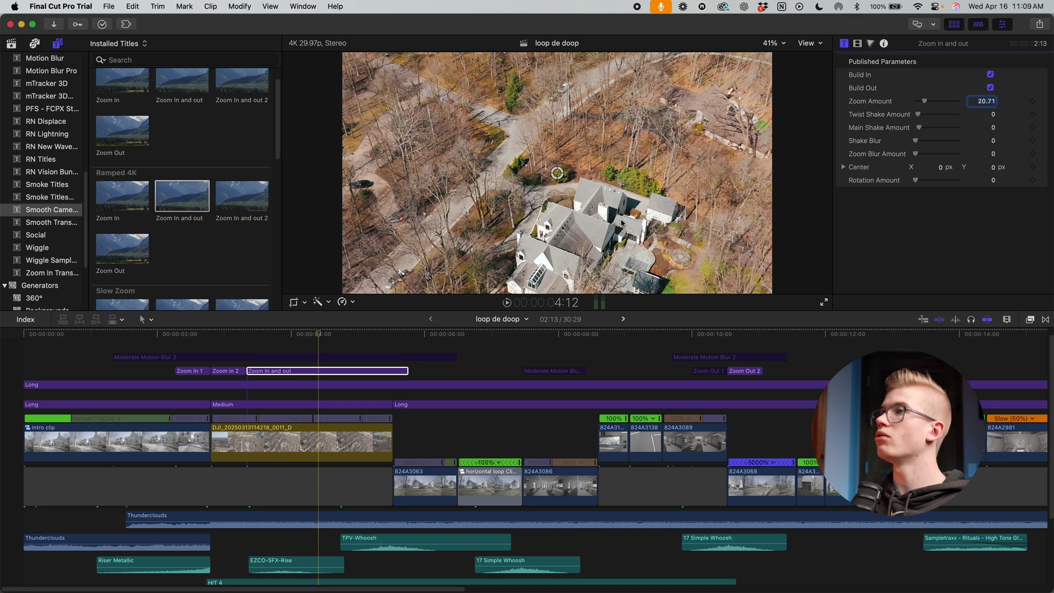
pyautogui.click(557, 173)
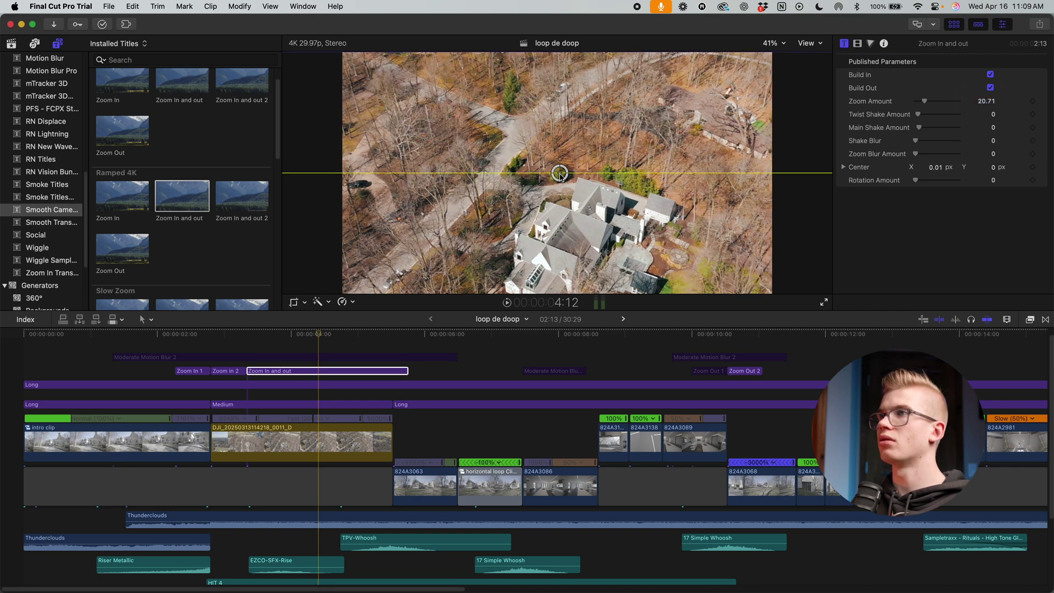
pyautogui.moveTo(558, 174); pyautogui.dragTo(594, 245)
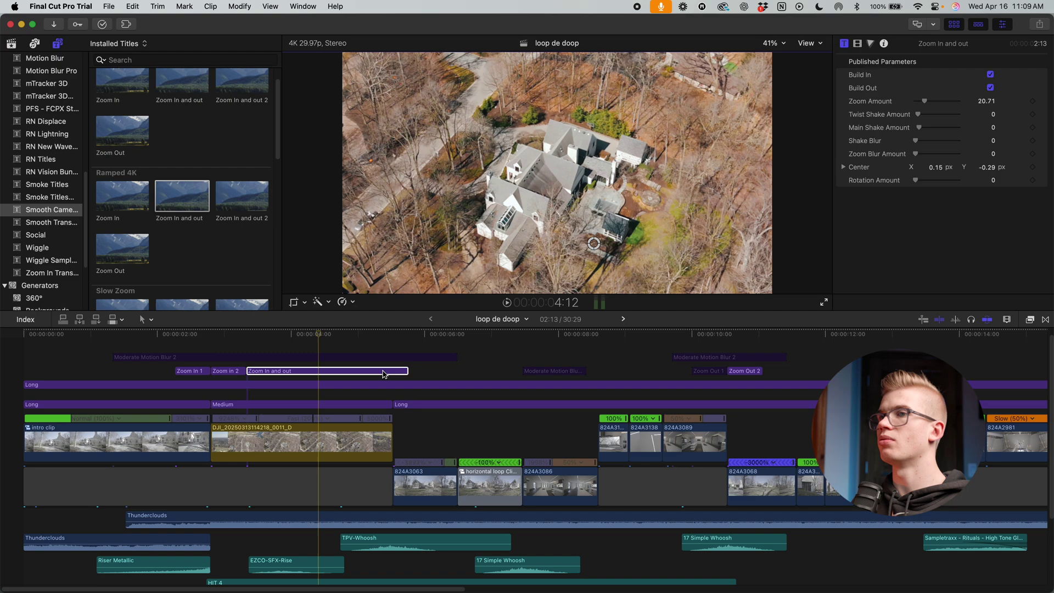
pyautogui.press('space')
pyautogui.press('space')
# Refine the title's Center to about X 0.08, Y -0.29 px, playing the zoom between adjustments.
pyautogui.moveTo(594, 243); pyautogui.dragTo(554, 245)
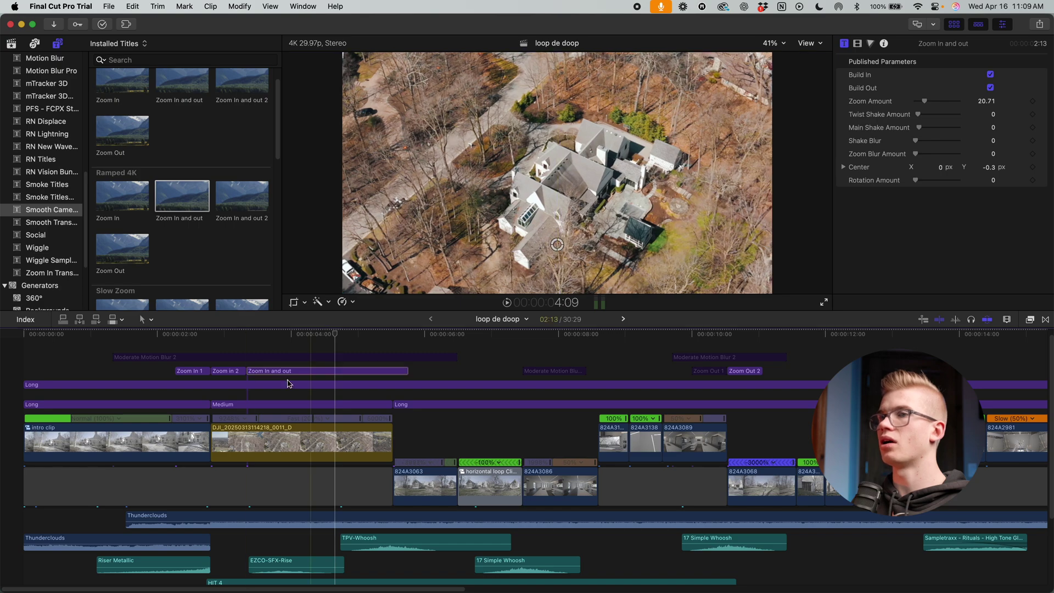
pyautogui.press('space')
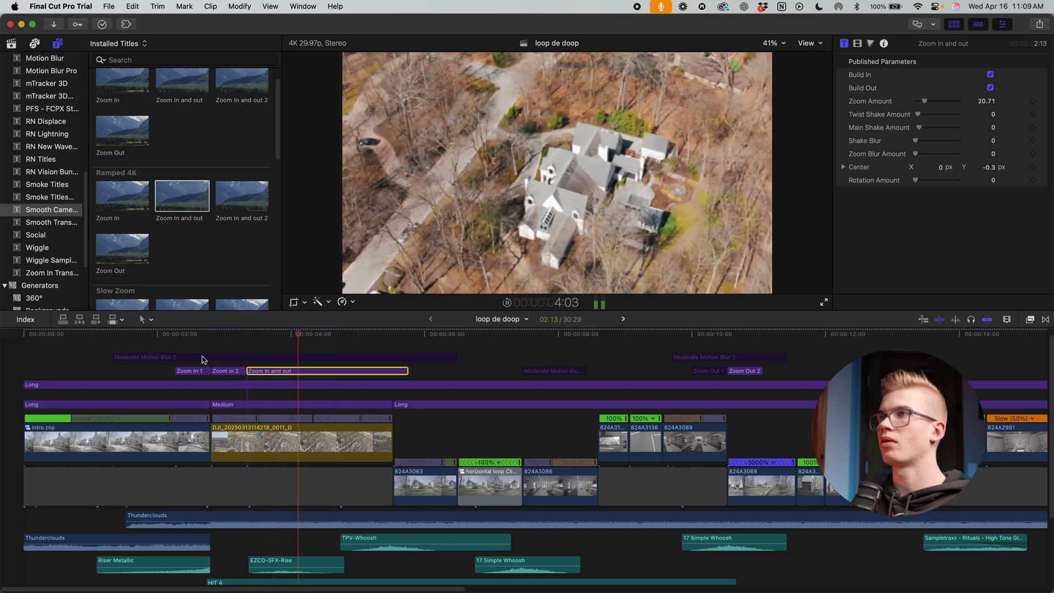
pyautogui.press('space')
pyautogui.moveTo(557, 245); pyautogui.dragTo(572, 242)
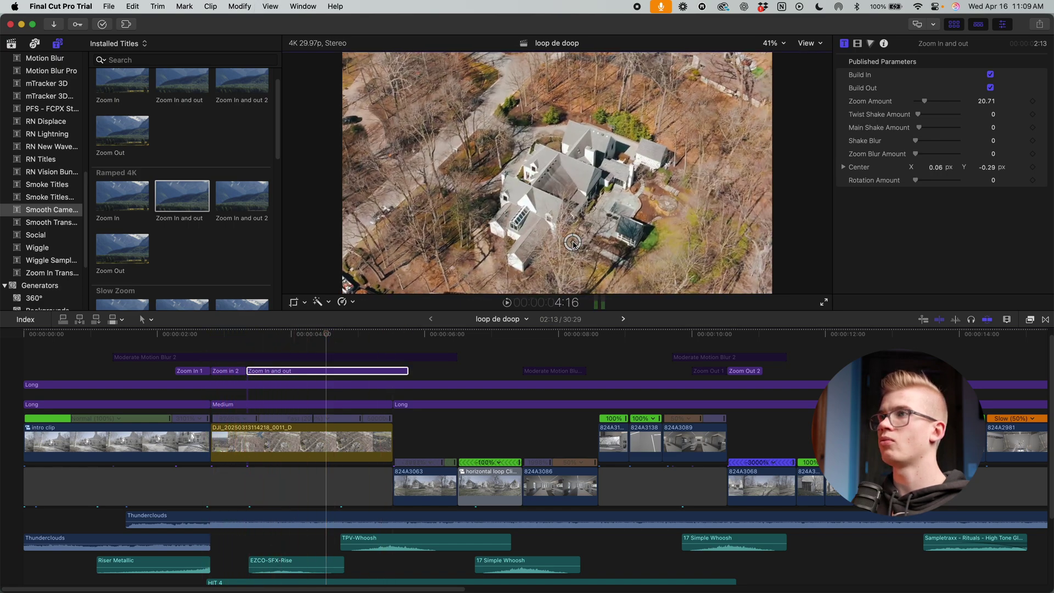
pyautogui.press('space')
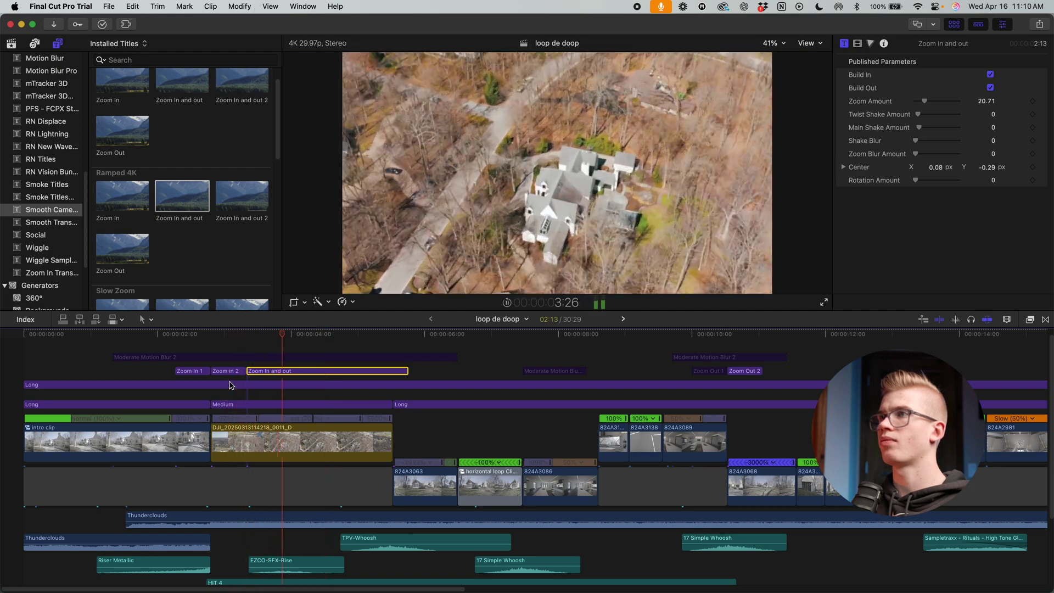
pyautogui.press('space')
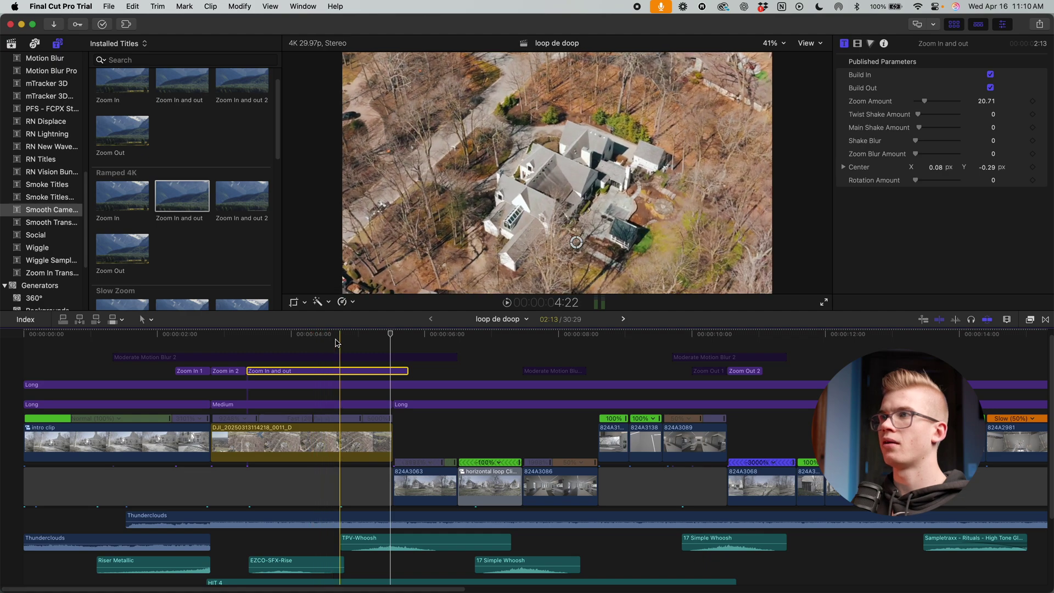
# Try a Zoom Amount of 54.39 on the title, reduce it to 23.24 and play the zoom.
pyautogui.click(310, 337)
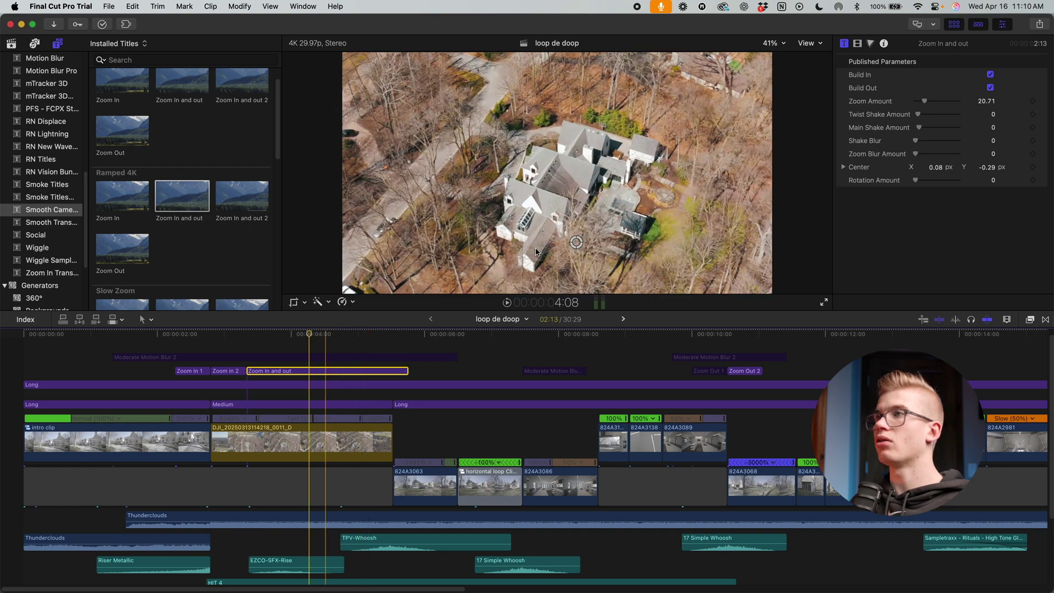
pyautogui.moveTo(925, 102); pyautogui.dragTo(928, 103)
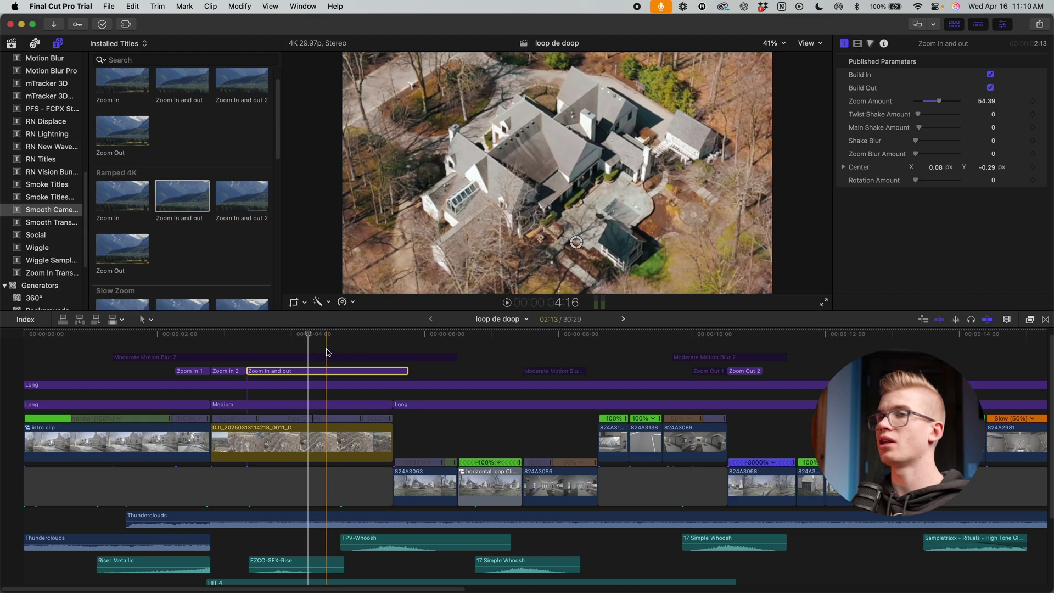
pyautogui.press('space')
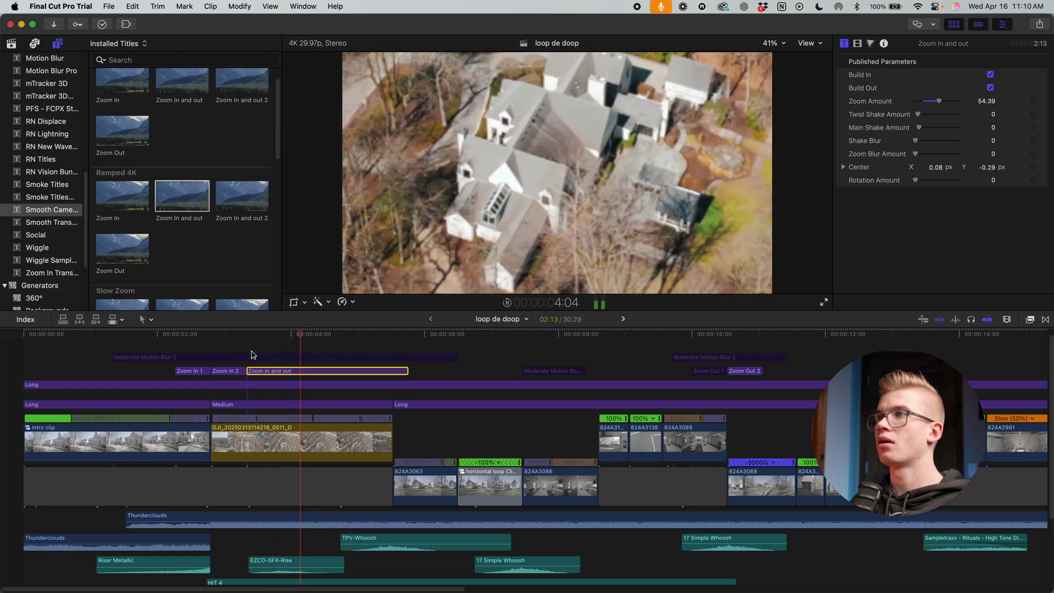
pyautogui.press('space')
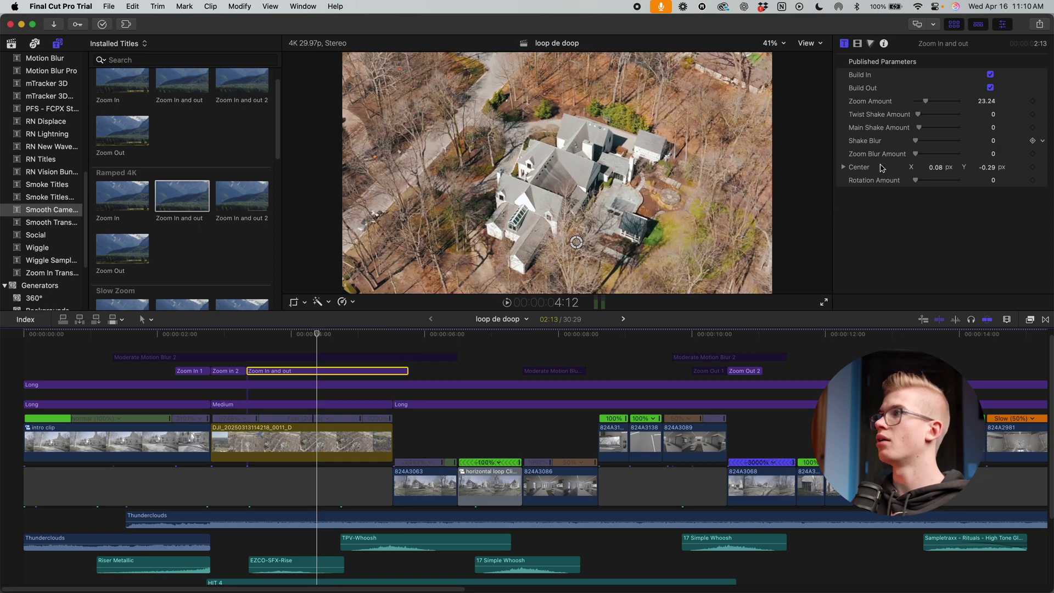
pyautogui.press('space')
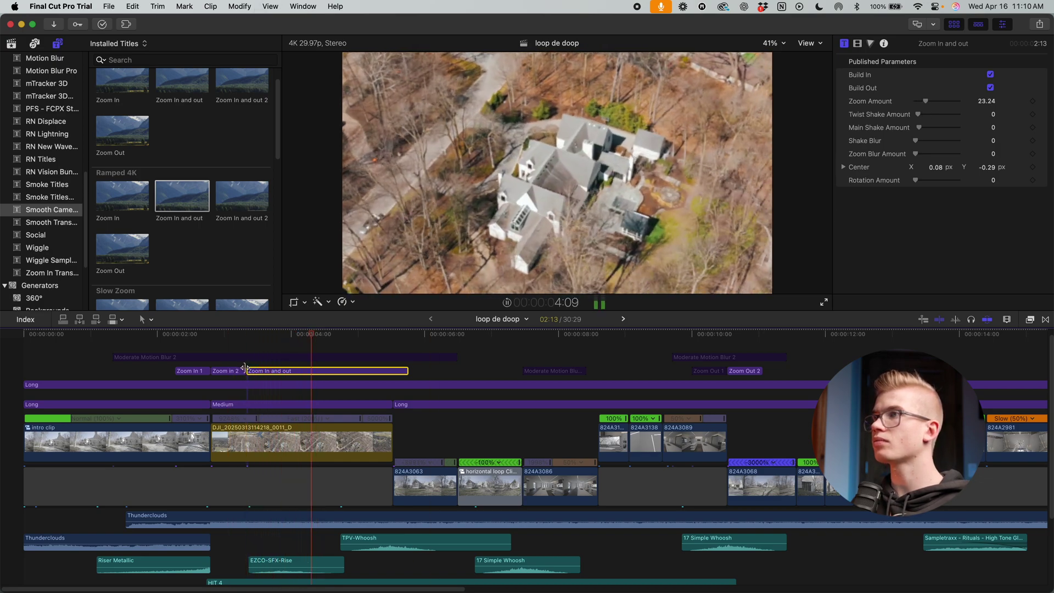
pyautogui.press('space')
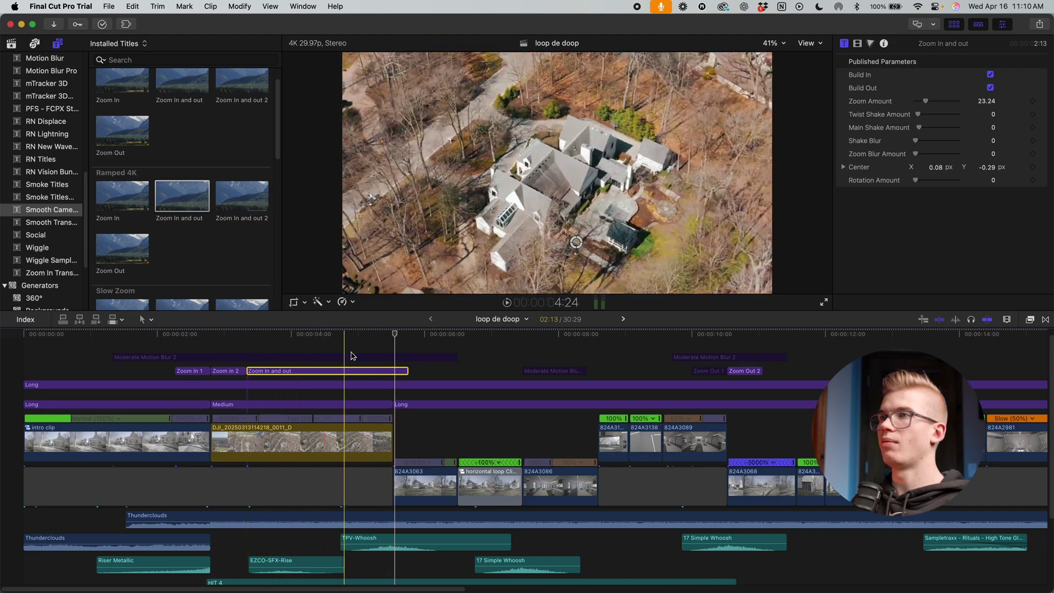
# Try extending the Zoom In and out title to a 4:04 duration and play the slower zoom.
pyautogui.click(344, 357)
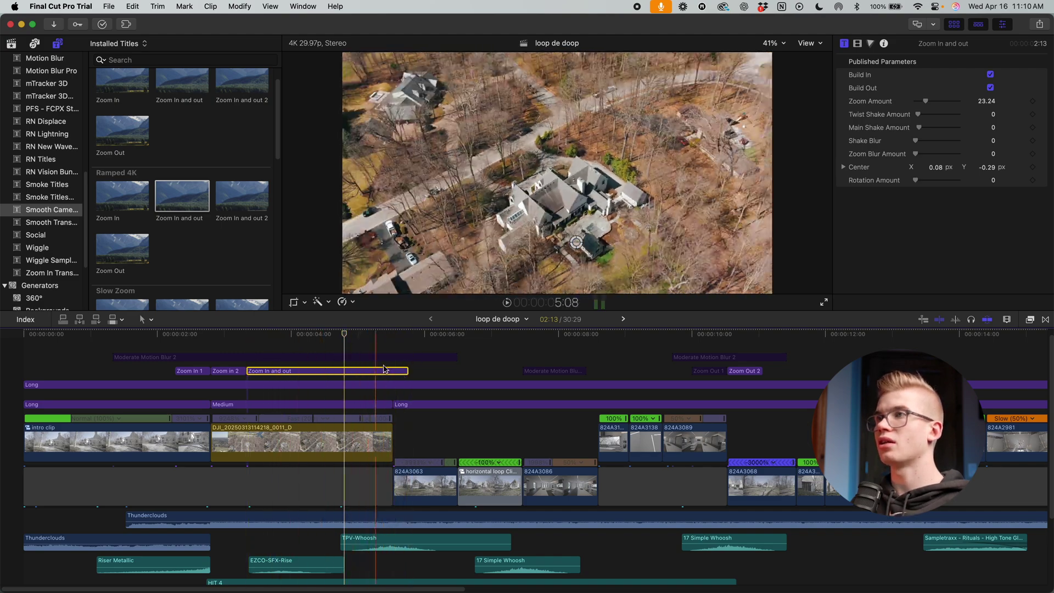
pyautogui.moveTo(408, 370); pyautogui.dragTo(520, 371)
pyautogui.press('space')
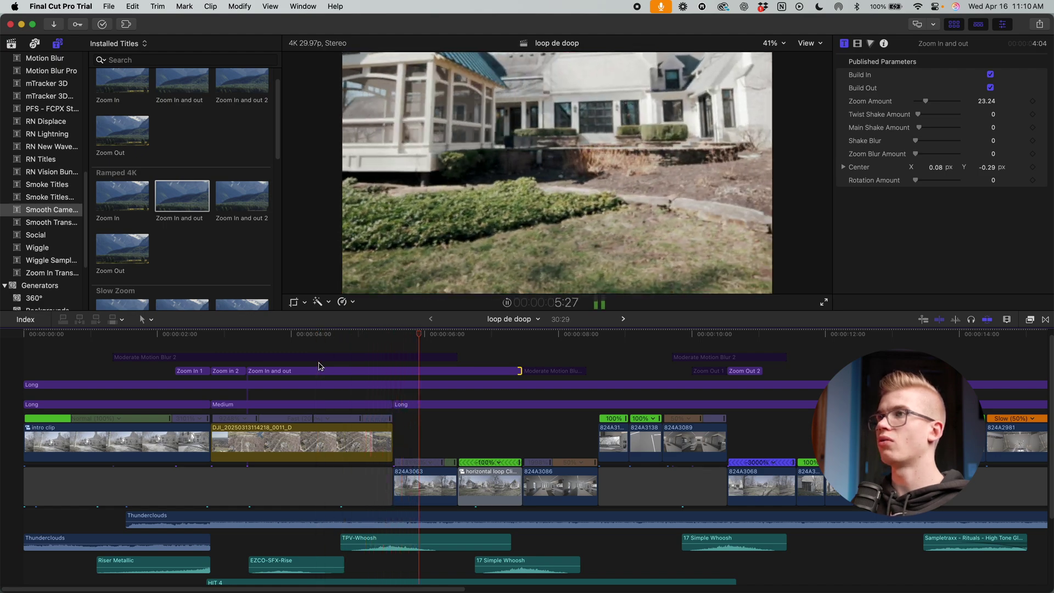
pyautogui.press('space')
# Preview the zoom with the title shortened to 1:29, and return the title's duration to 2:13.
pyautogui.moveTo(519, 370); pyautogui.dragTo(305, 366)
pyautogui.click(247, 351)
pyautogui.press('space')
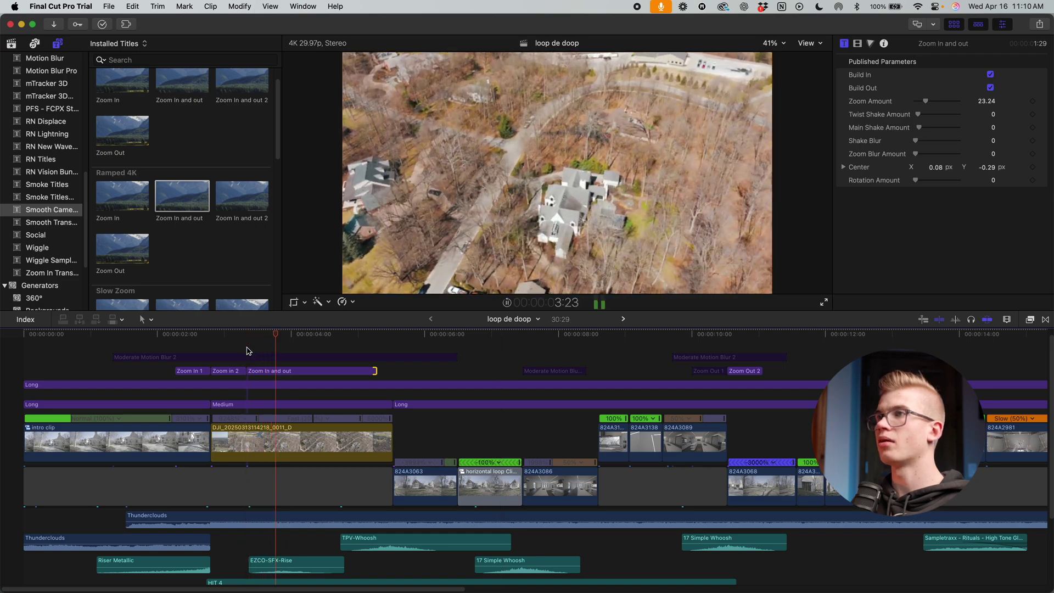
pyautogui.press('space')
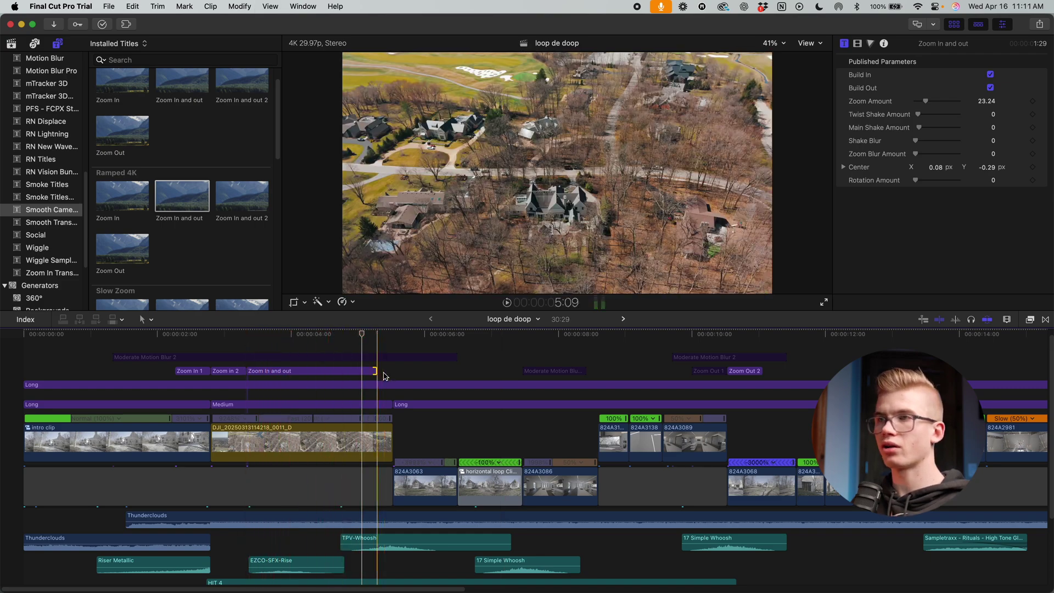
pyautogui.moveTo(377, 370); pyautogui.dragTo(406, 370)
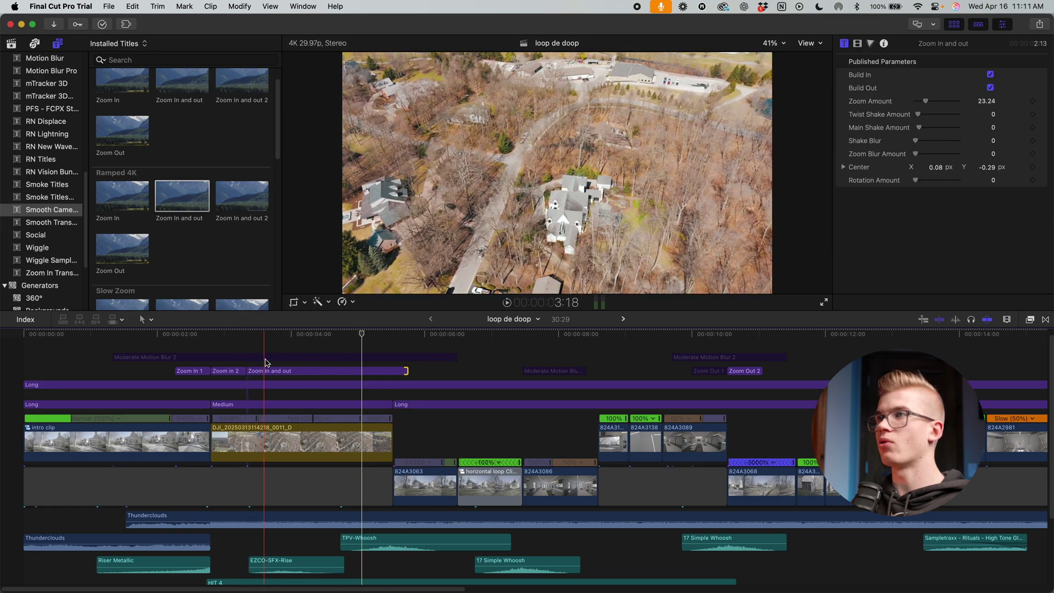